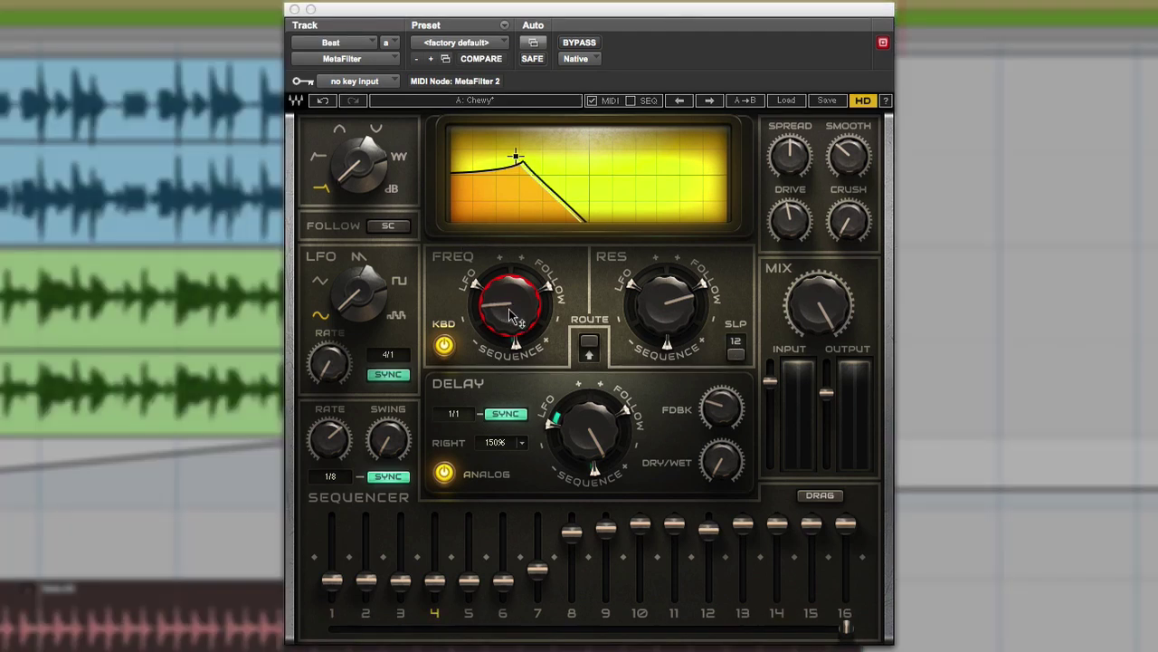
Step: Try the filter slope at 24 and return it to 12
mouse_move(510, 307)
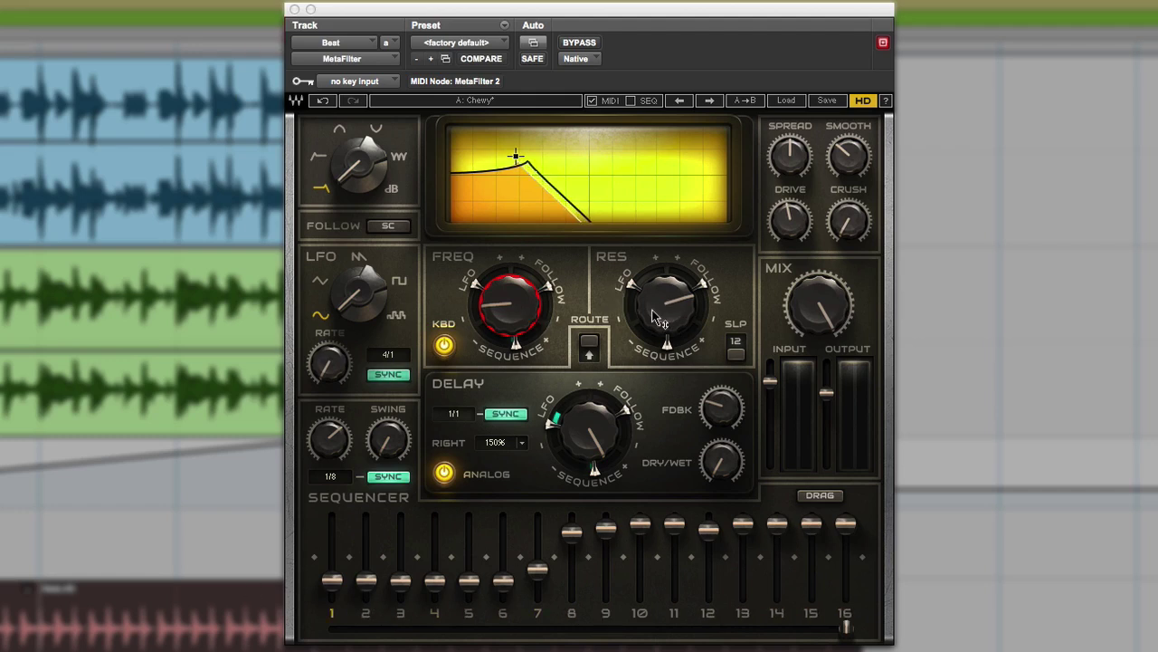
click(737, 344)
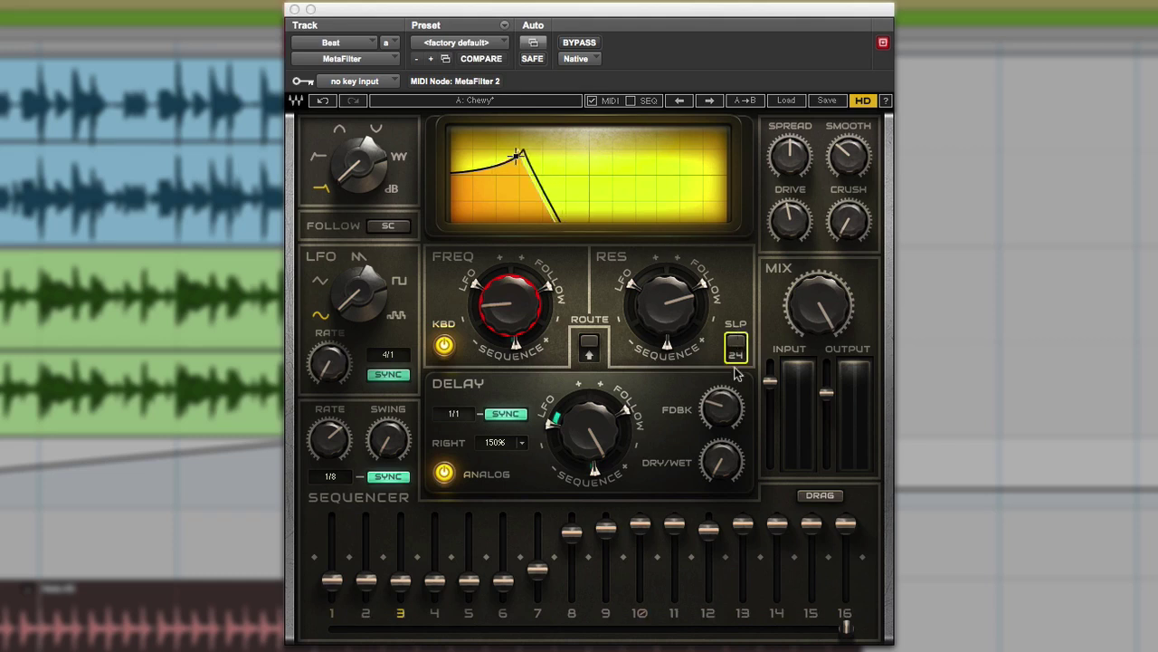
click(737, 349)
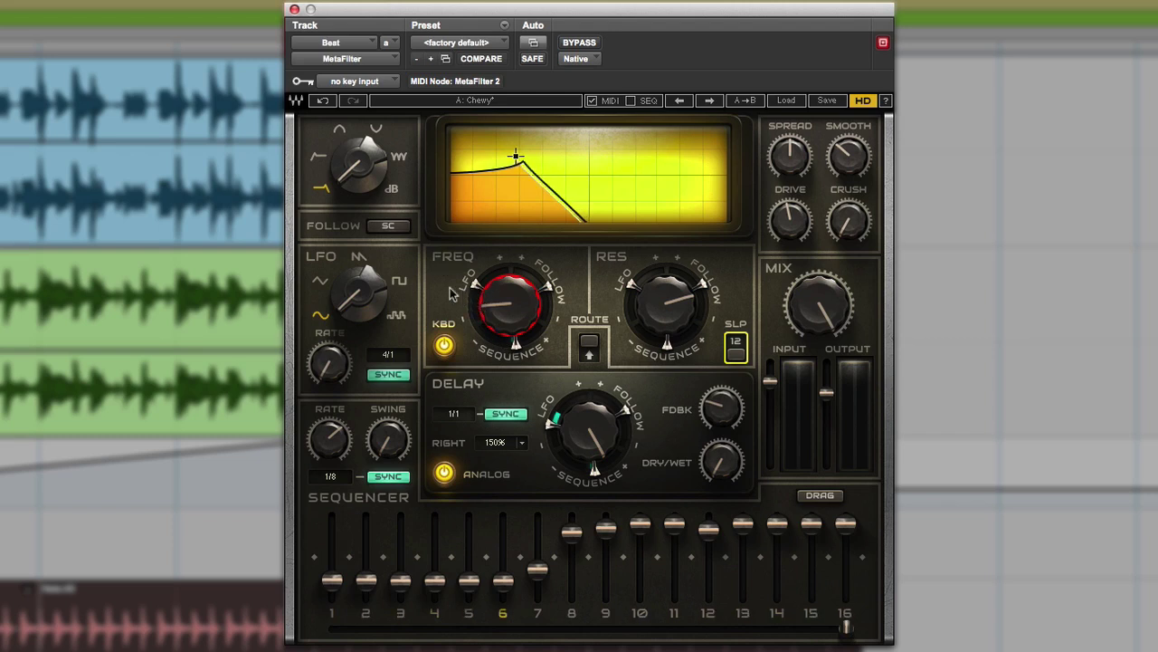
Step: Try LFO modulation of the filter frequency at 74.4 with a 3/8 LFO rate, restoring the 4/1 rate and removing the modulation
mouse_move(476, 283)
mouse_down()
mouse_move(496, 266)
mouse_move(470, 313)
mouse_move(496, 266)
mouse_up()
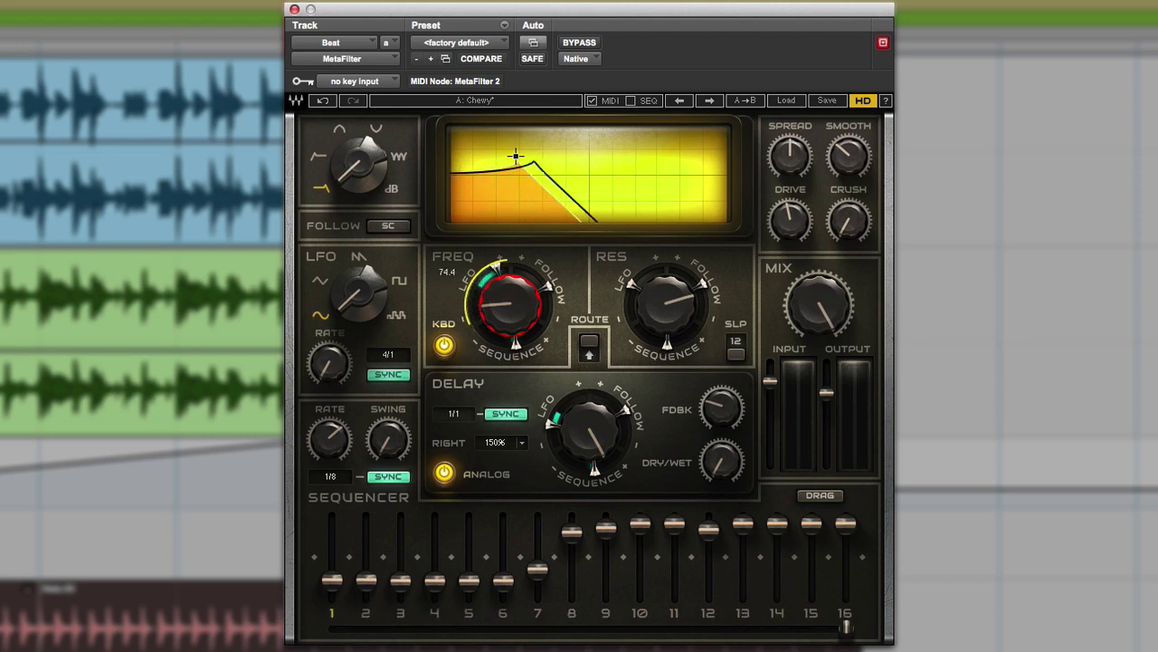
drag(328, 363, 328, 395)
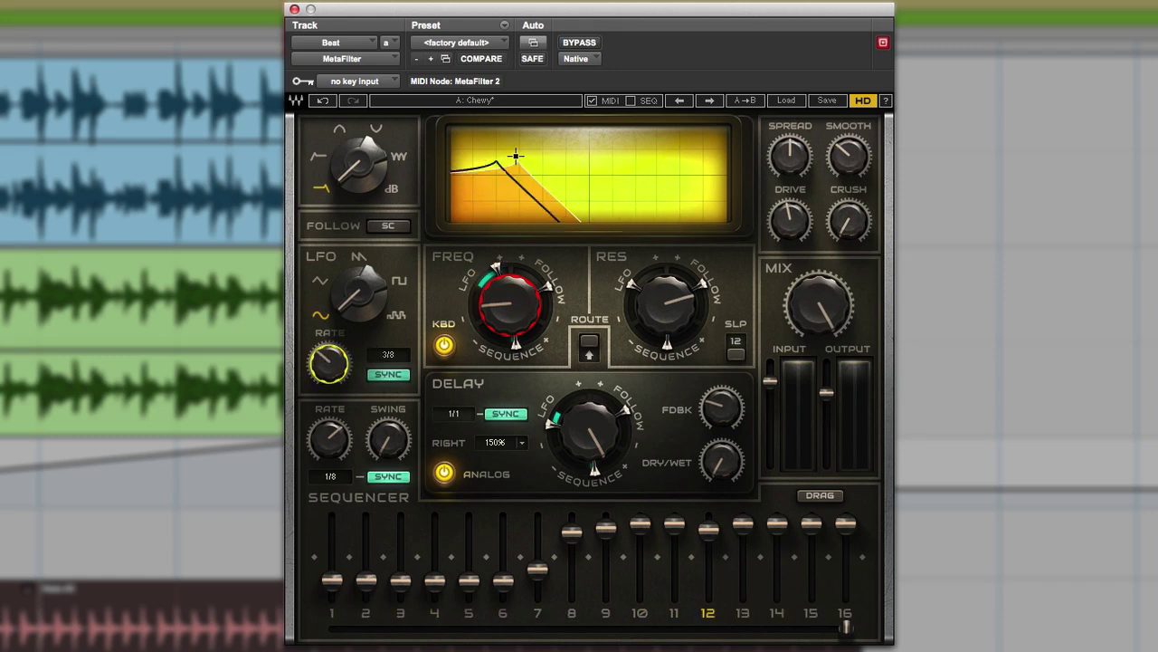
drag(329, 395, 329, 402)
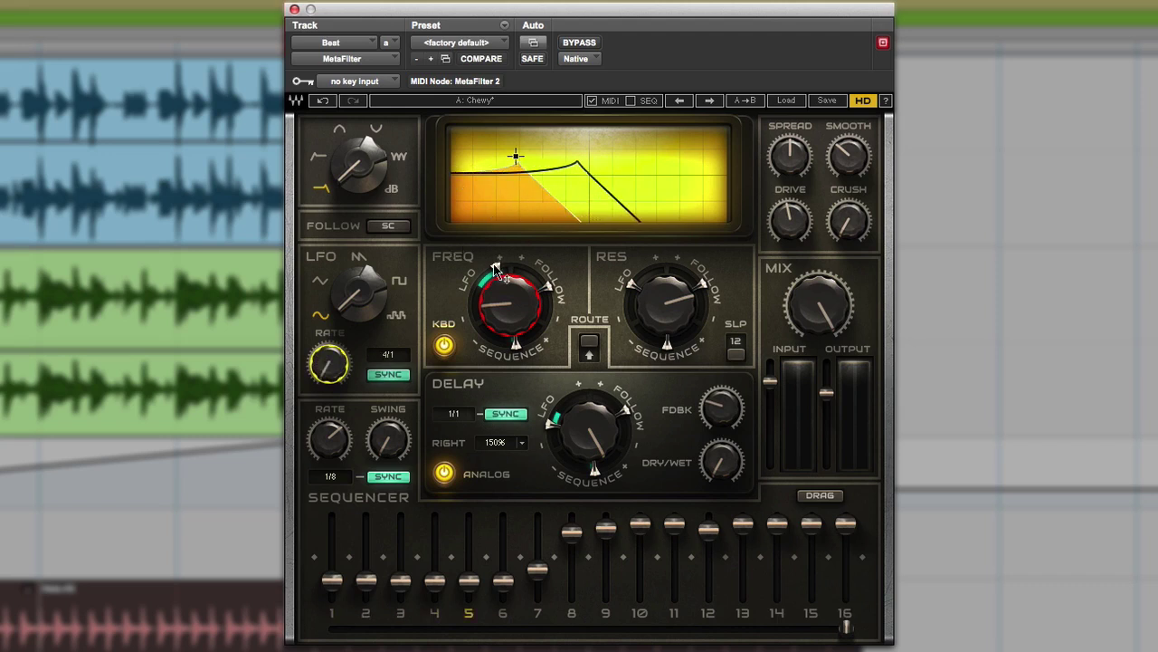
drag(495, 268, 495, 286)
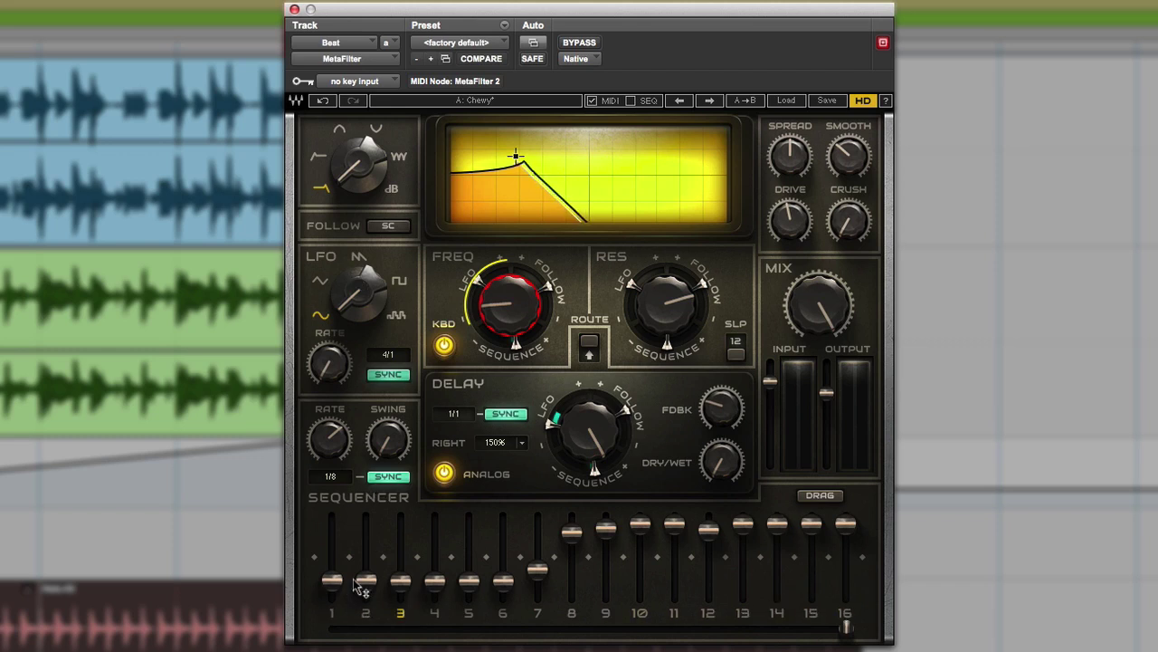
Step: Switch the sequencer from drag to draw mode and draw a varied up-and-down pattern across its steps
mouse_move(846, 627)
mouse_down()
mouse_move(331, 628)
mouse_move(846, 627)
mouse_up()
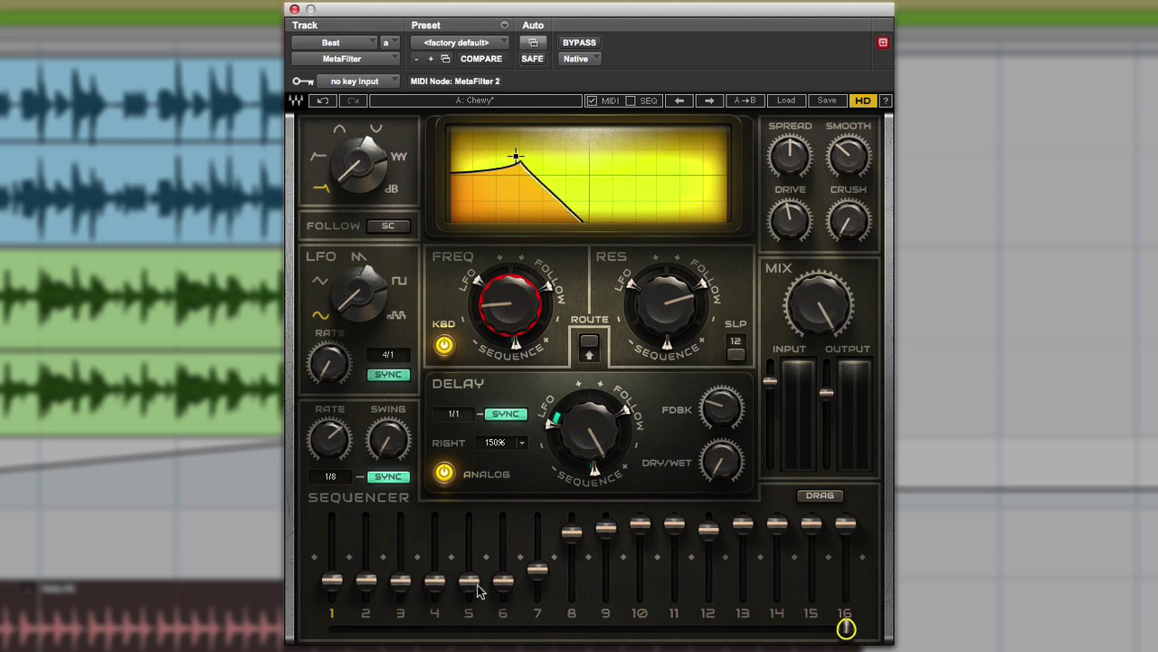
mouse_move(468, 580)
mouse_down()
mouse_move(467, 543)
mouse_move(469, 583)
mouse_up()
mouse_move(371, 577)
mouse_down()
mouse_move(433, 544)
mouse_move(581, 552)
mouse_move(651, 541)
mouse_move(840, 581)
mouse_up()
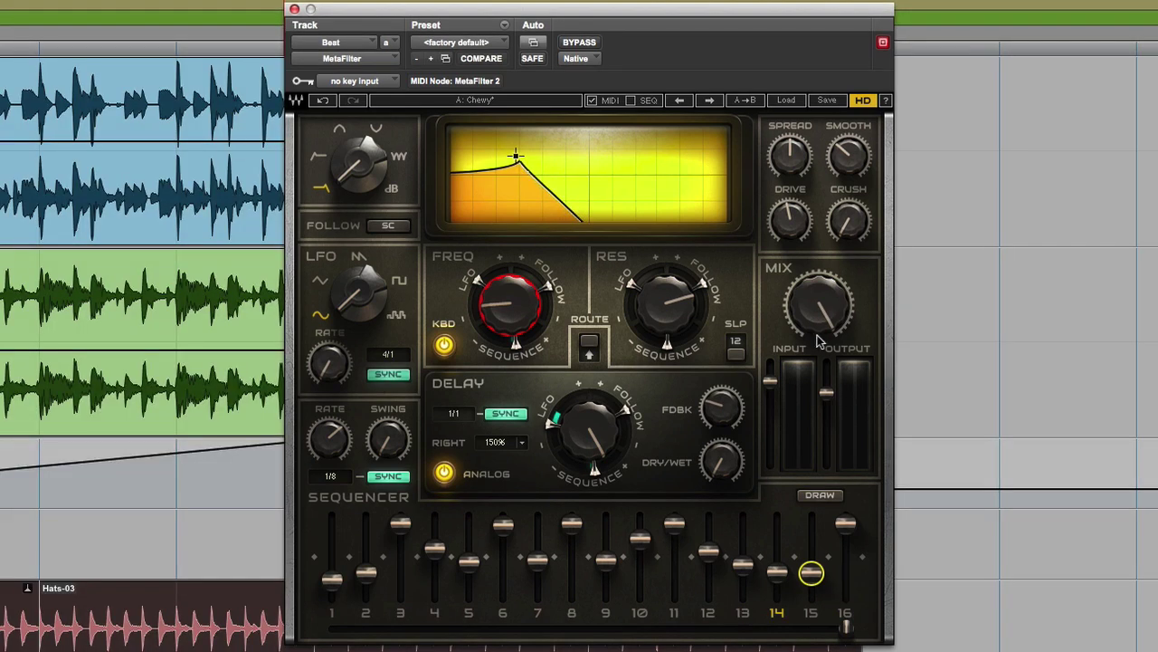
mouse_move(800, 312)
mouse_down()
mouse_move(800, 371)
mouse_move(800, 289)
mouse_up()
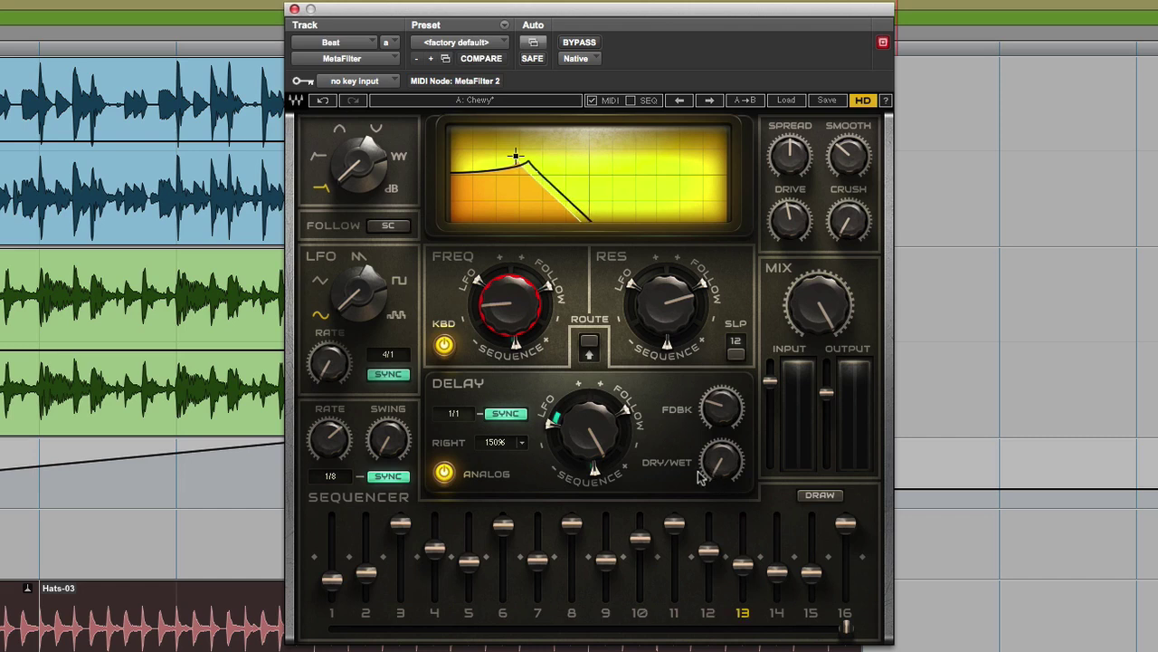
Step: Toggle the delay's analog mode off and on, and try the right-channel delay at 100% and 200% before returning it to 150%
click(444, 474)
click(444, 473)
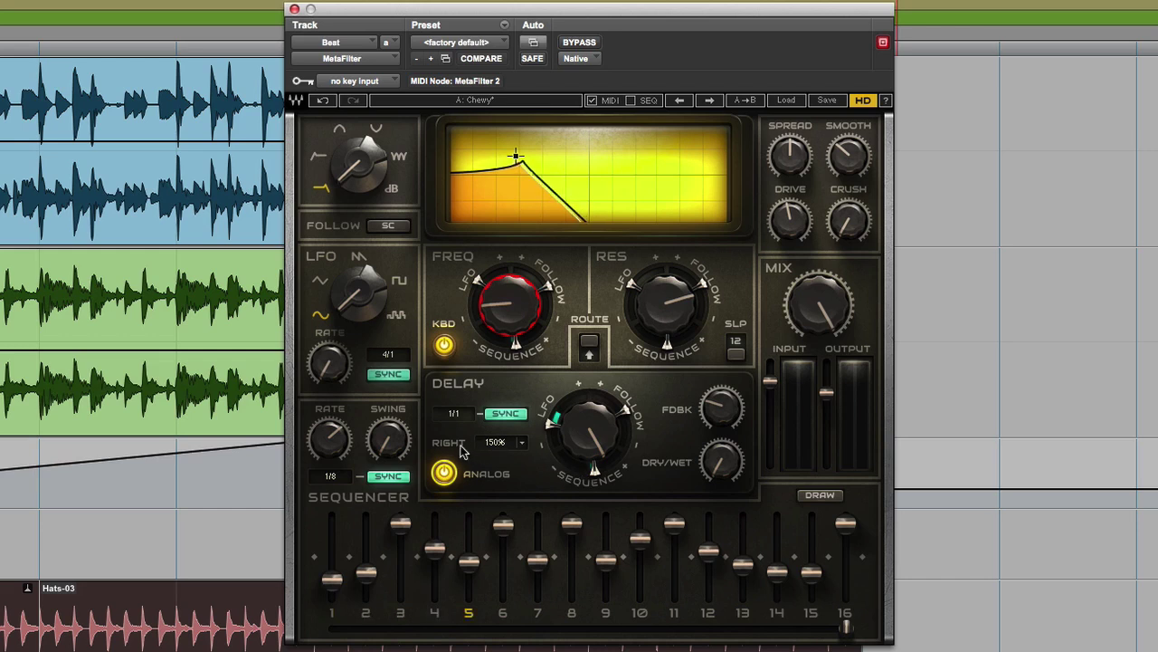
click(522, 443)
click(510, 467)
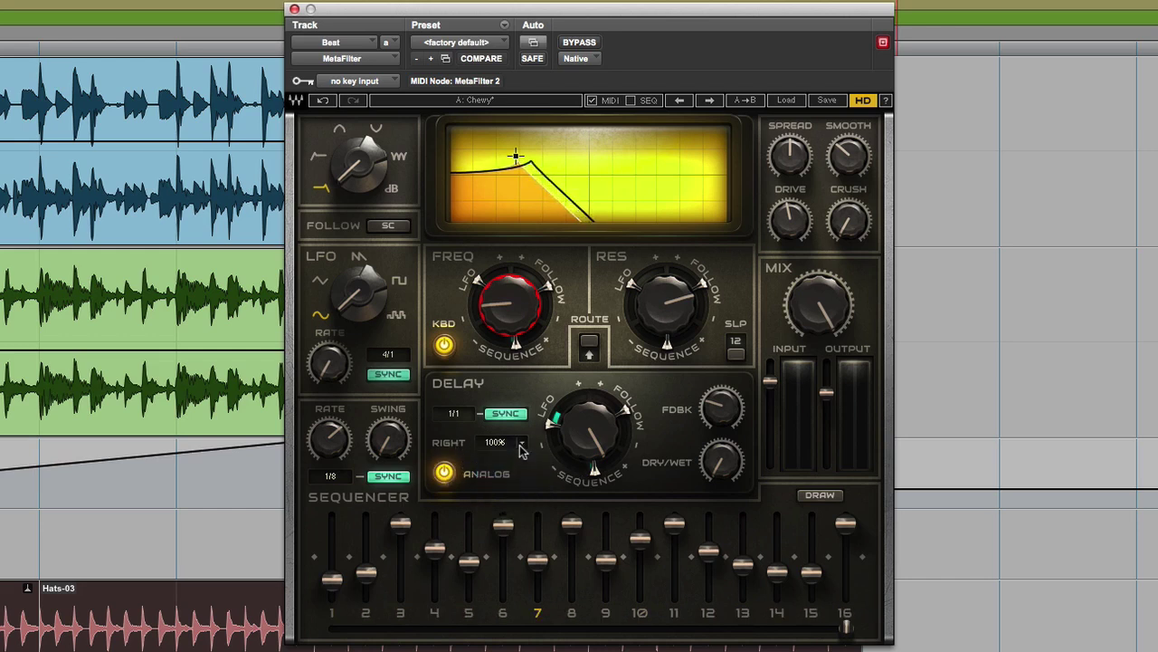
click(522, 442)
click(509, 484)
click(523, 442)
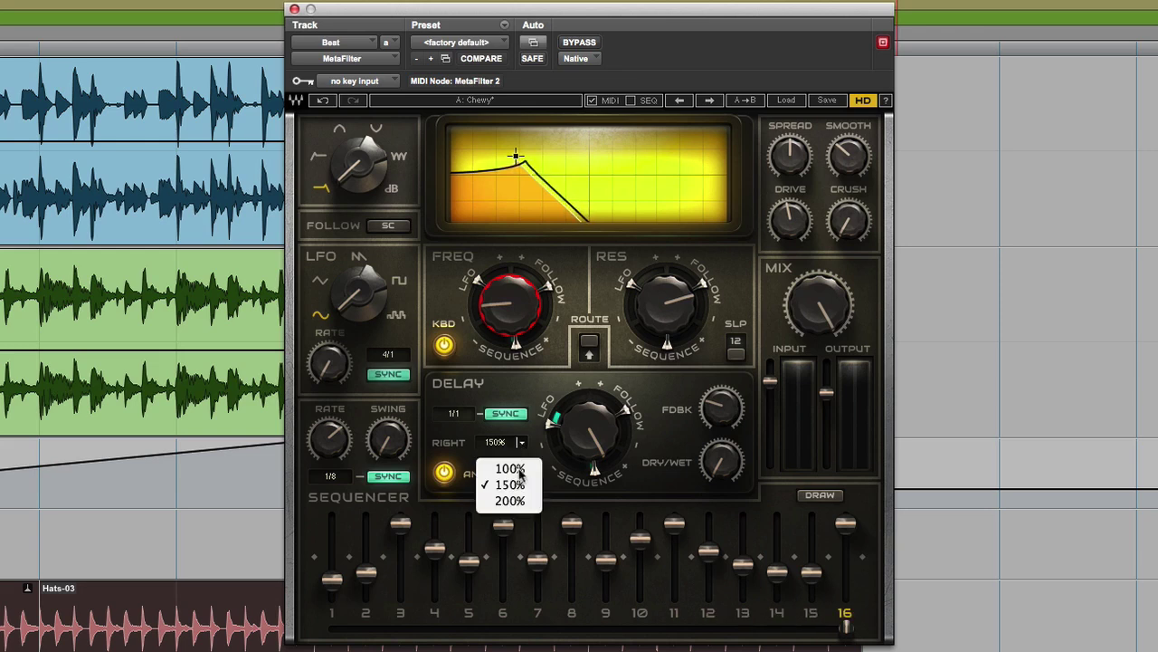
click(511, 501)
click(522, 443)
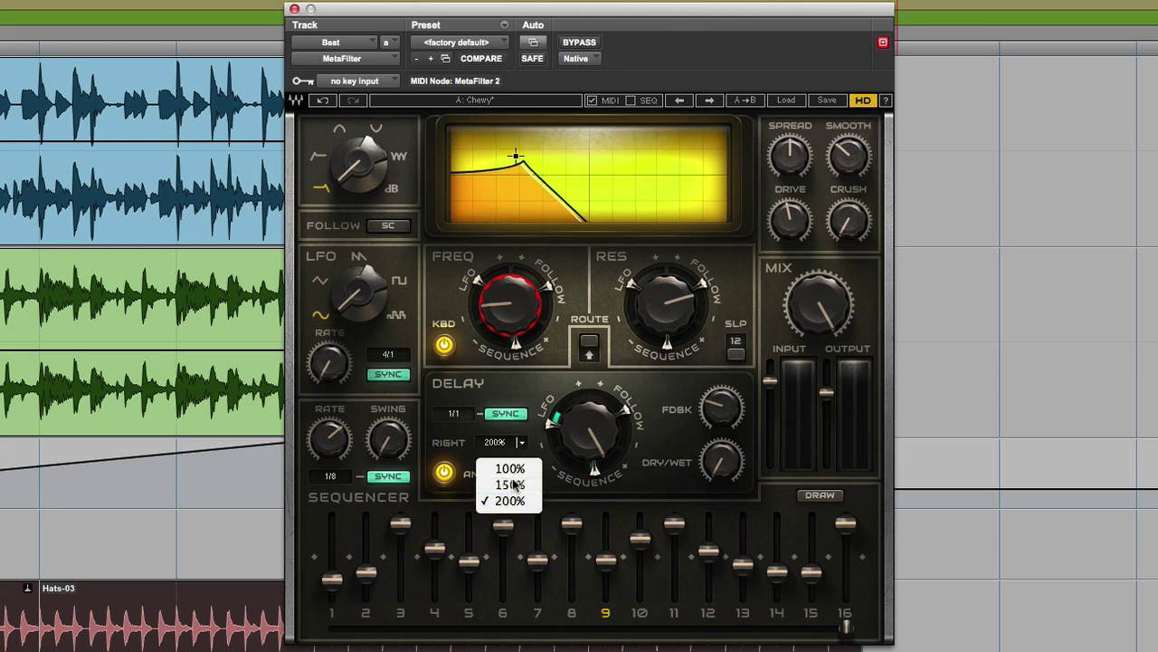
click(510, 484)
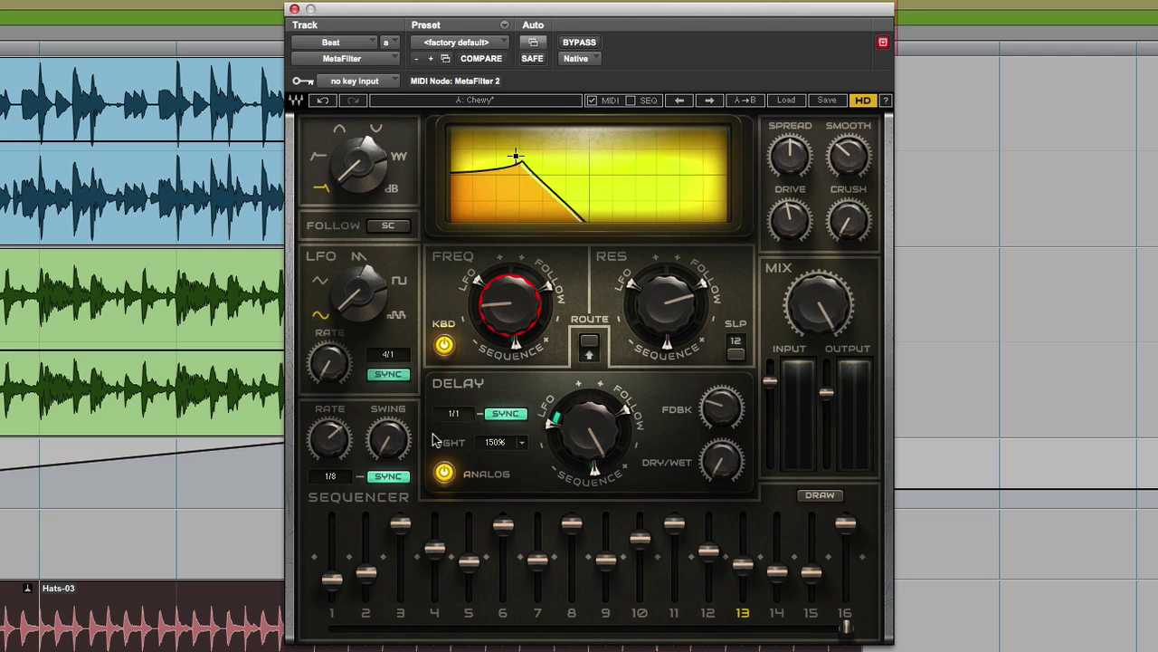
Step: Switch the filter and delay routing to its alternate mode and restore the original routing
click(589, 346)
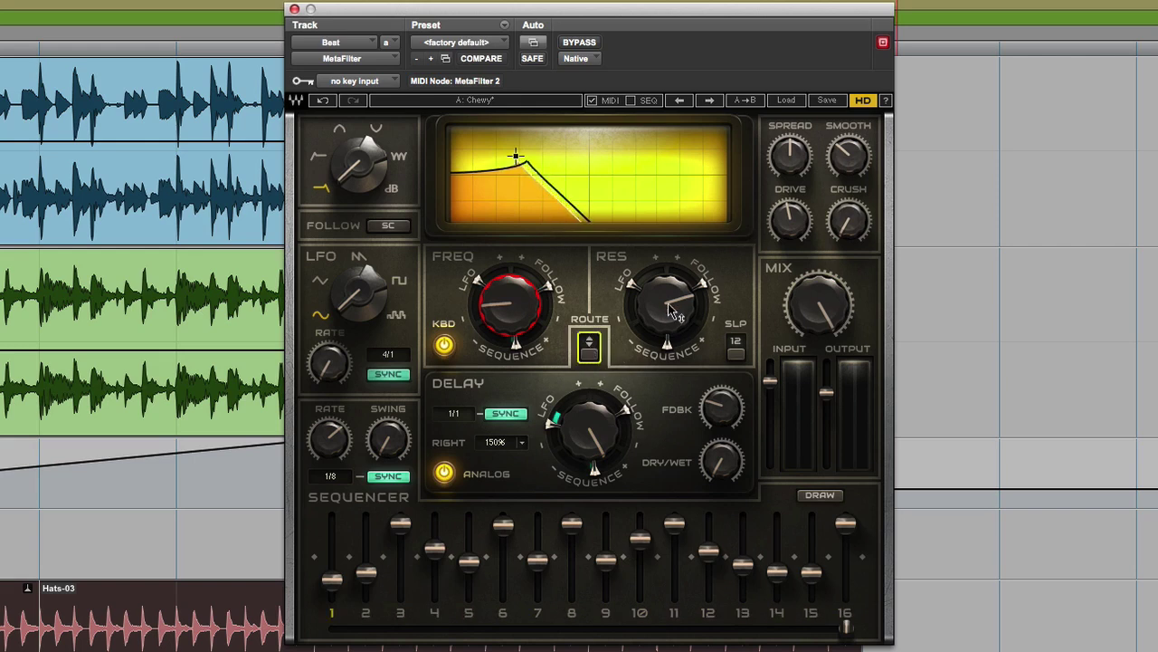
click(591, 344)
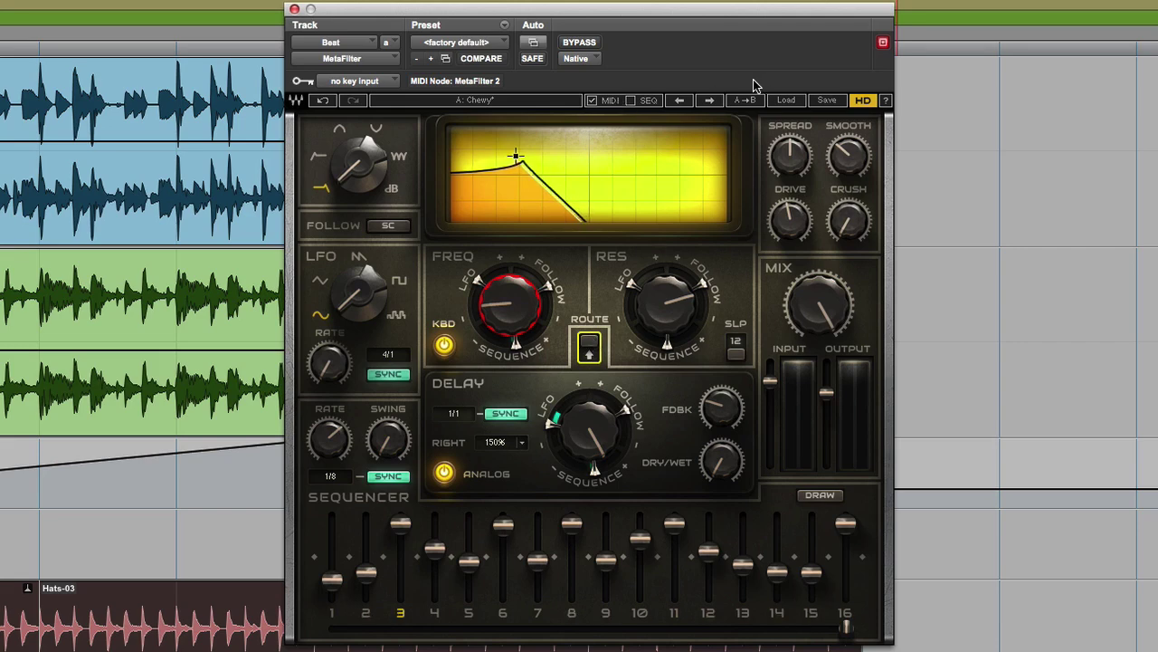
Step: Browse the Spectral factory presets without loading one
click(778, 101)
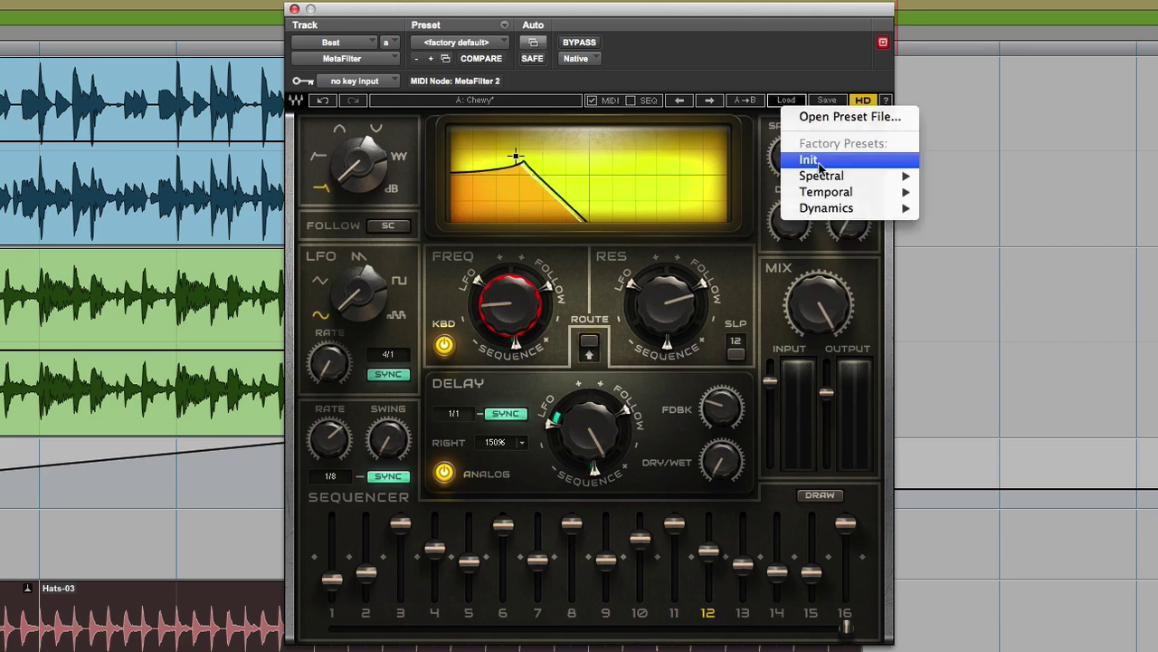
mouse_move(818, 197)
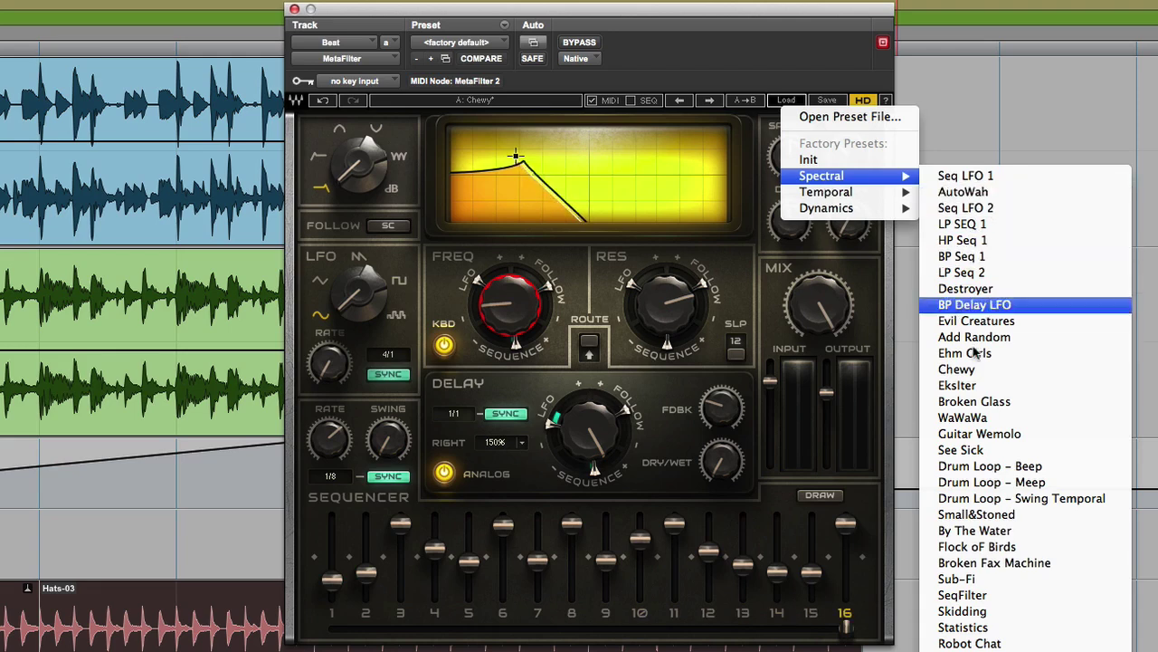
click(701, 59)
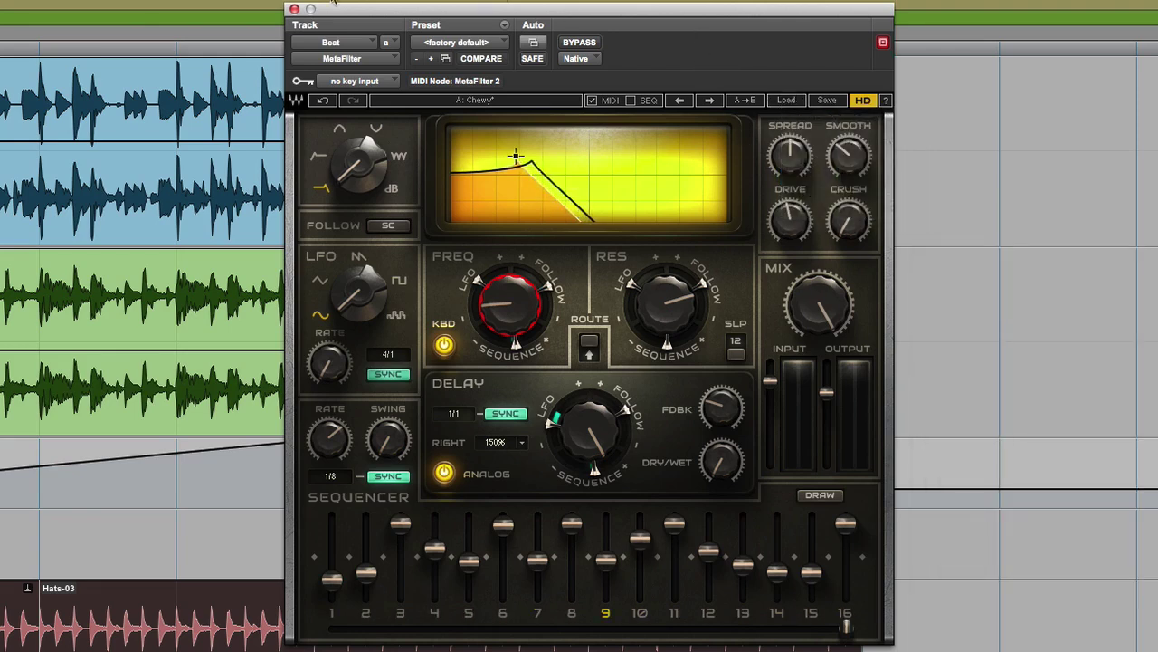
Step: Show the MetaFilter on the Bass track and bypass and re-enable it to compare the dry and processed sound
click(142, 149)
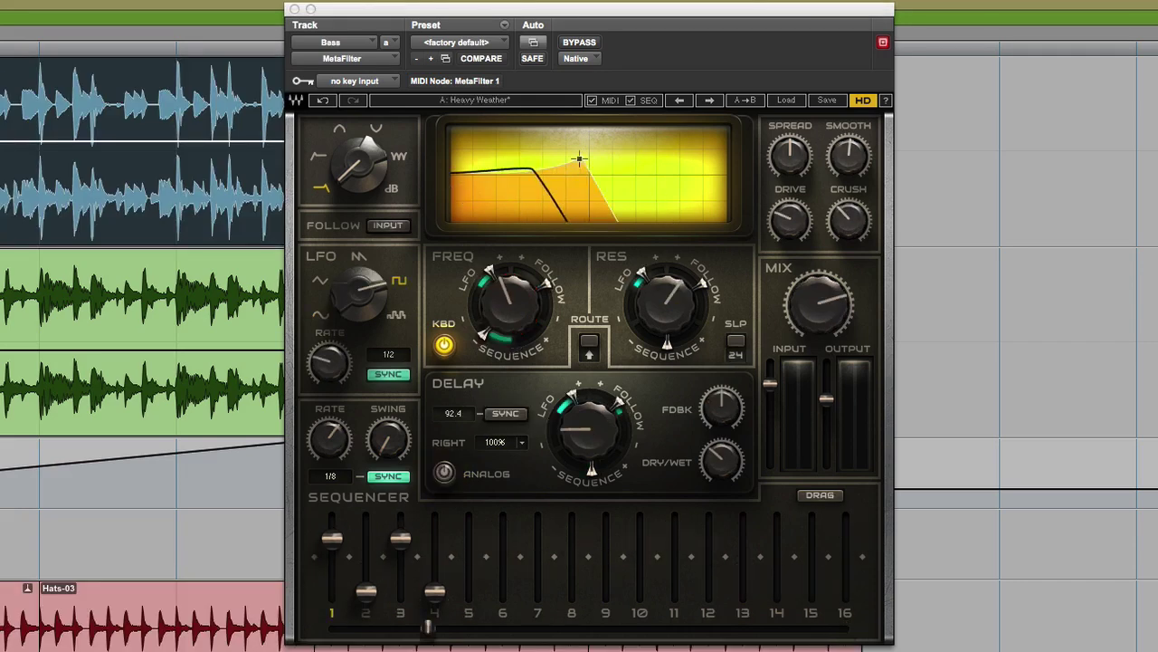
click(577, 44)
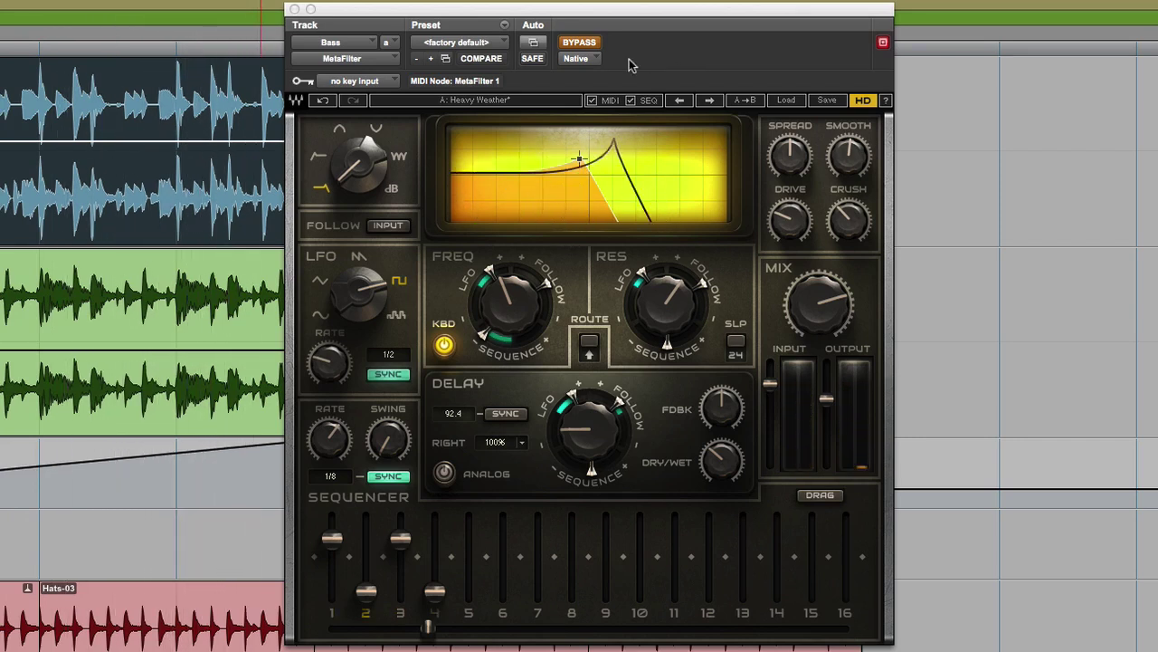
drag(480, 294, 486, 276)
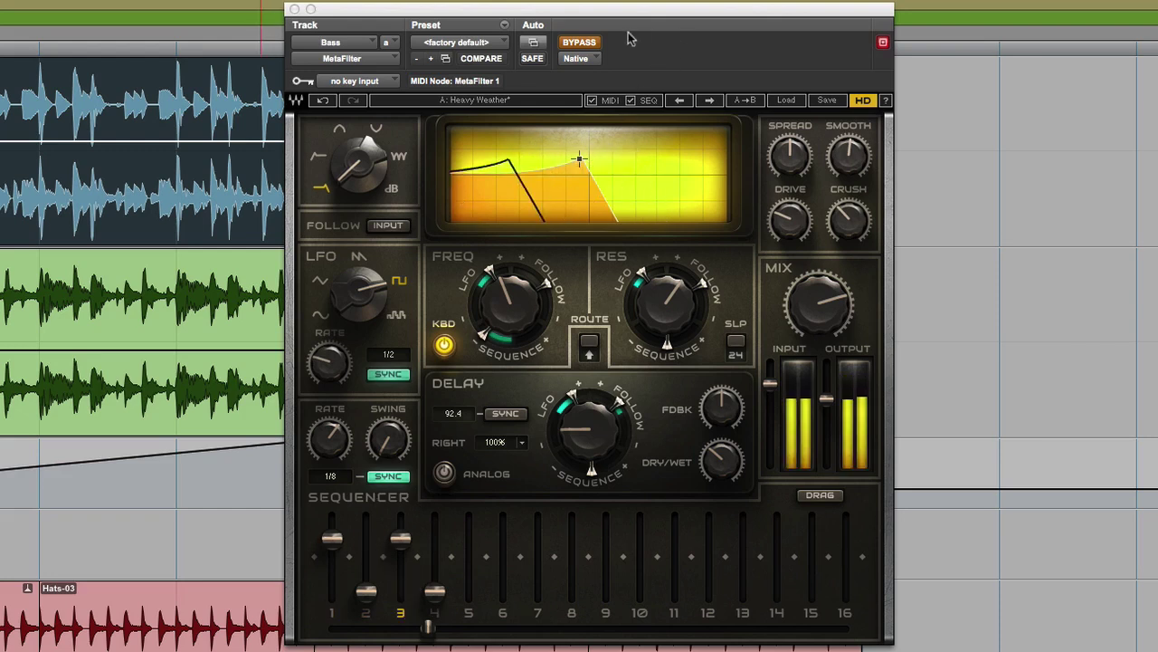
click(579, 42)
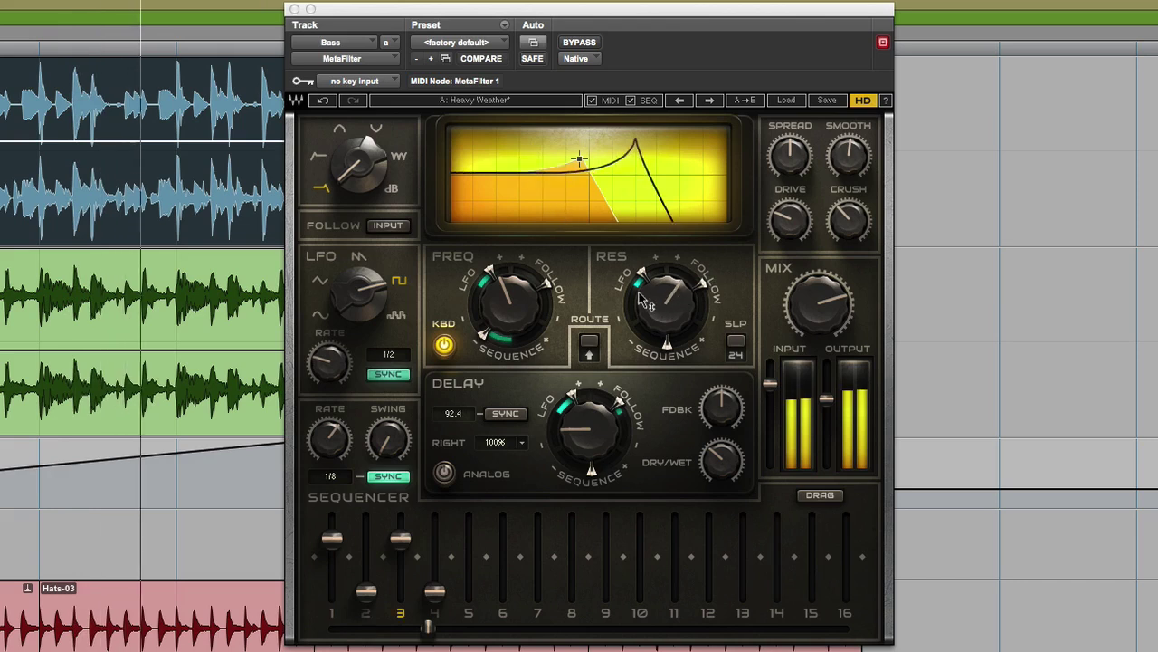
Step: Raise the filter resonance on the Bass track and briefly bypass the effect to compare
mouse_move(648, 304)
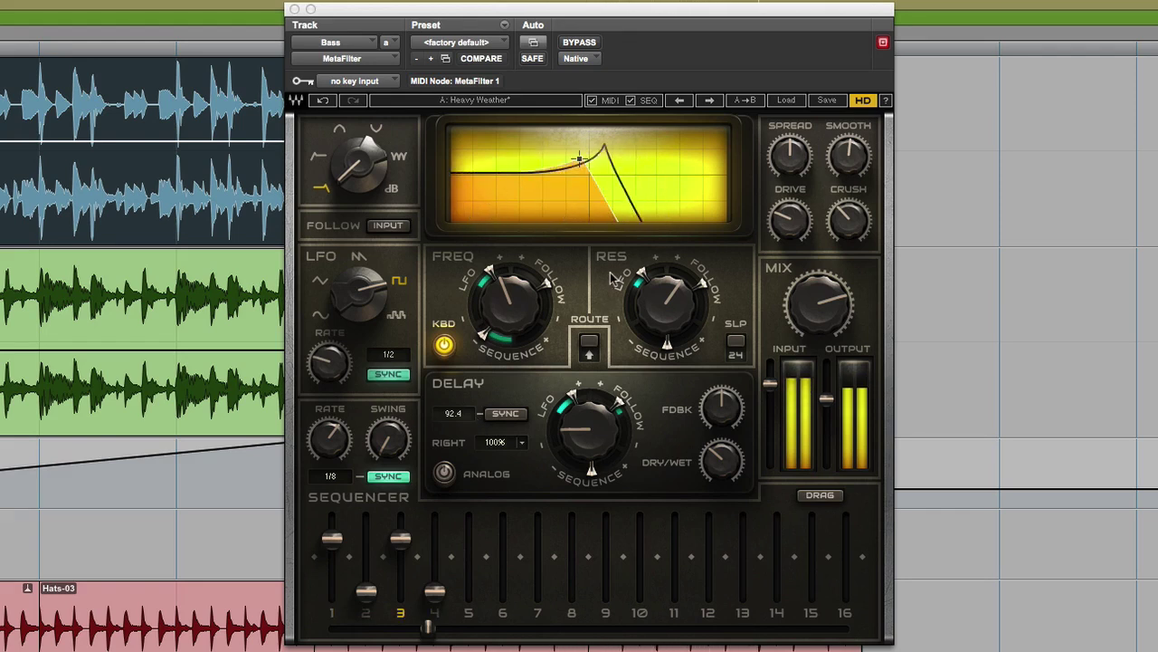
mouse_move(666, 303)
mouse_down()
mouse_move(666, 351)
mouse_move(678, 312)
mouse_up()
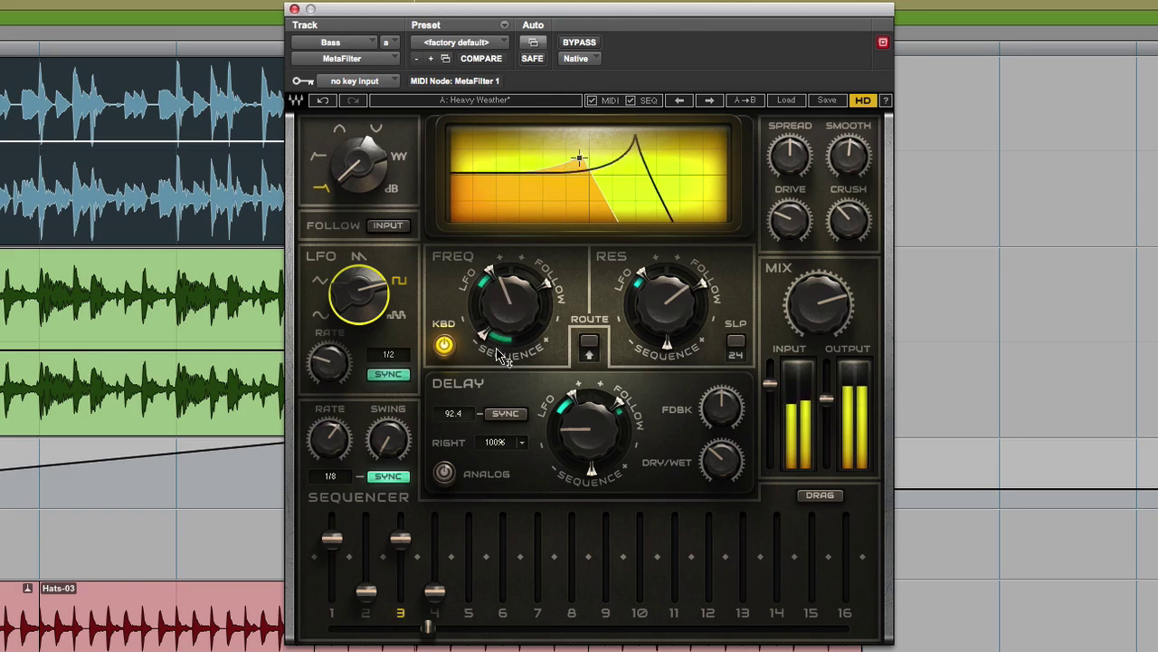
mouse_move(496, 349)
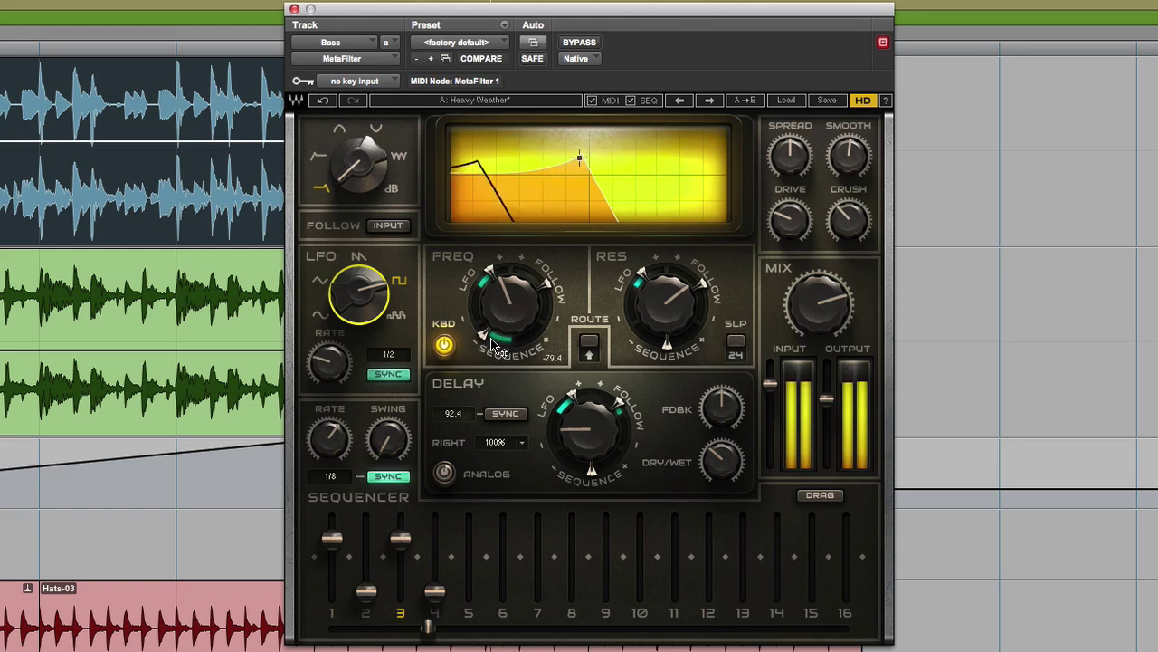
click(586, 44)
click(586, 45)
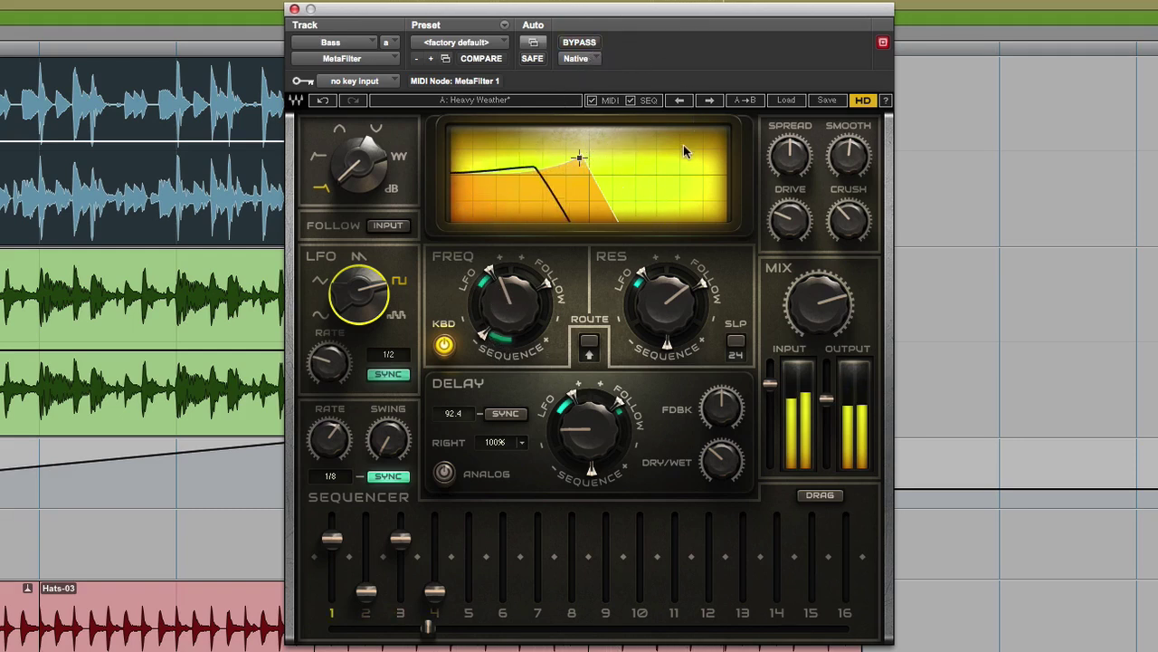
Step: Bring Drive and Crush down to their minimum, and lower Mix from 100 to a partial blend
mouse_move(790, 220)
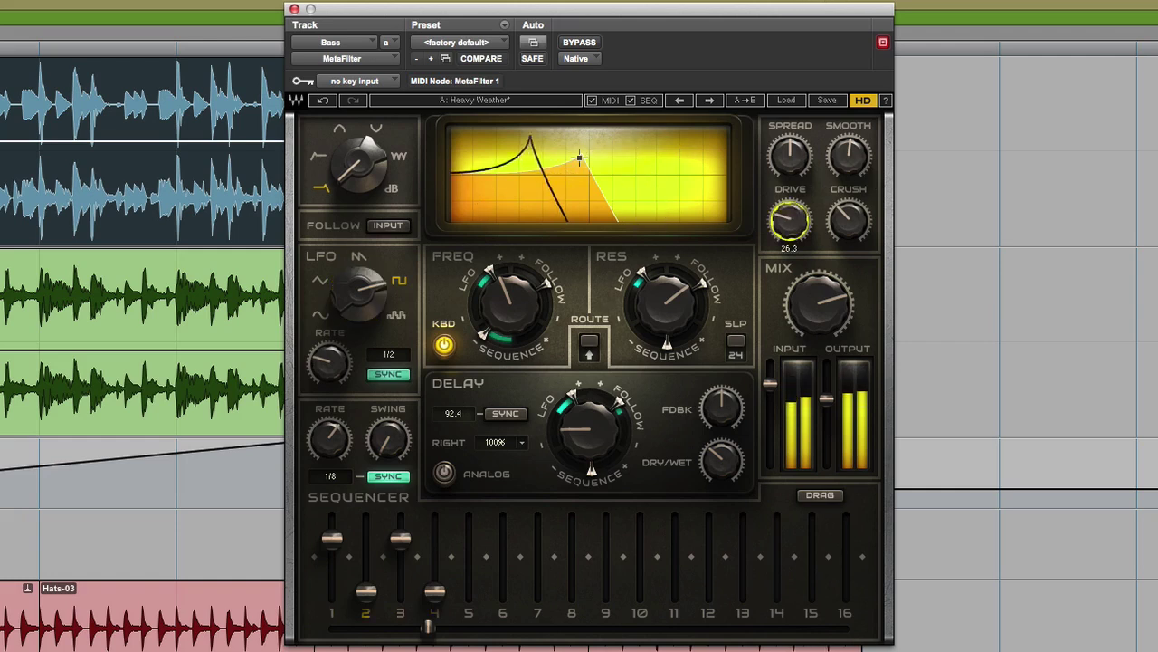
mouse_move(848, 220)
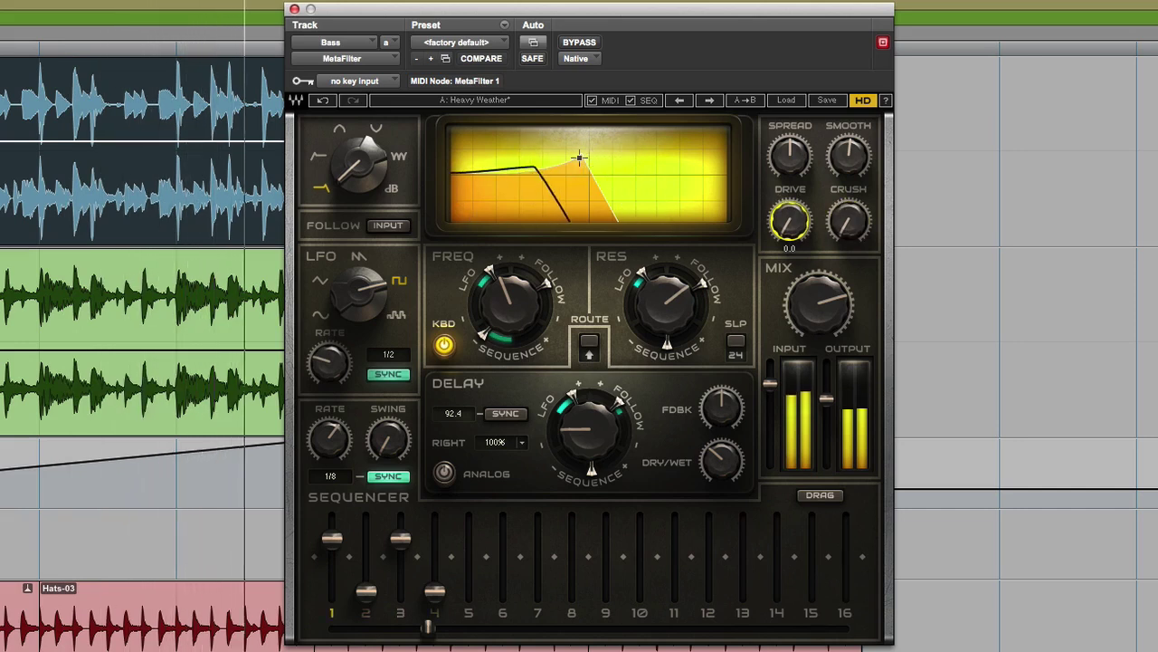
mouse_move(817, 309)
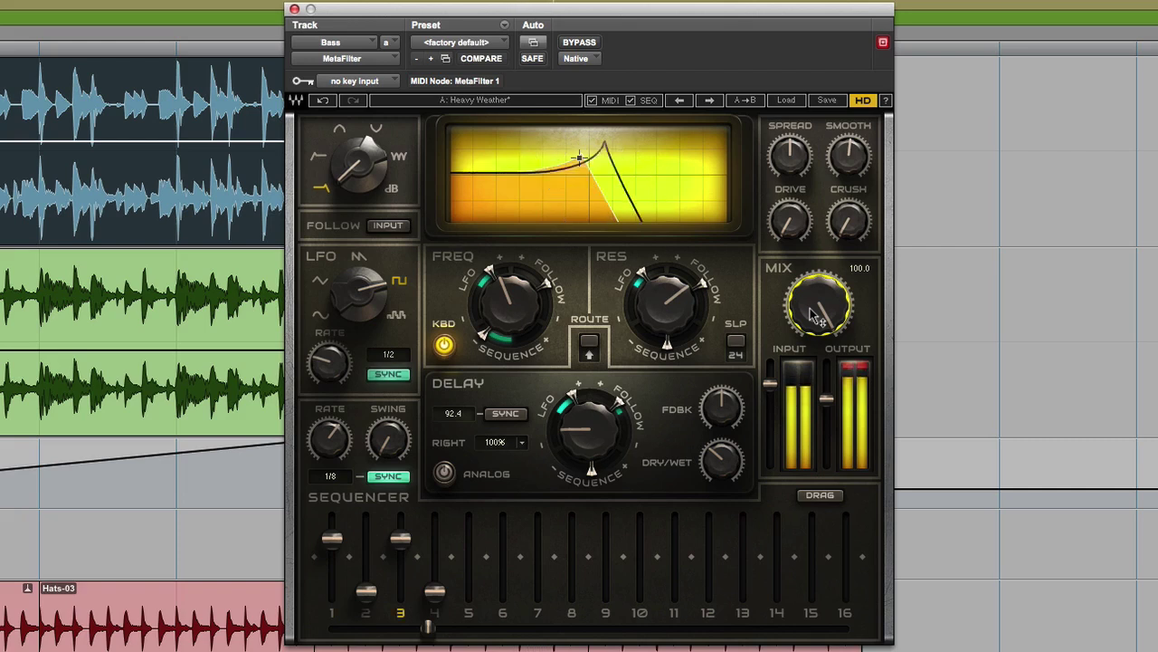
drag(817, 315, 817, 357)
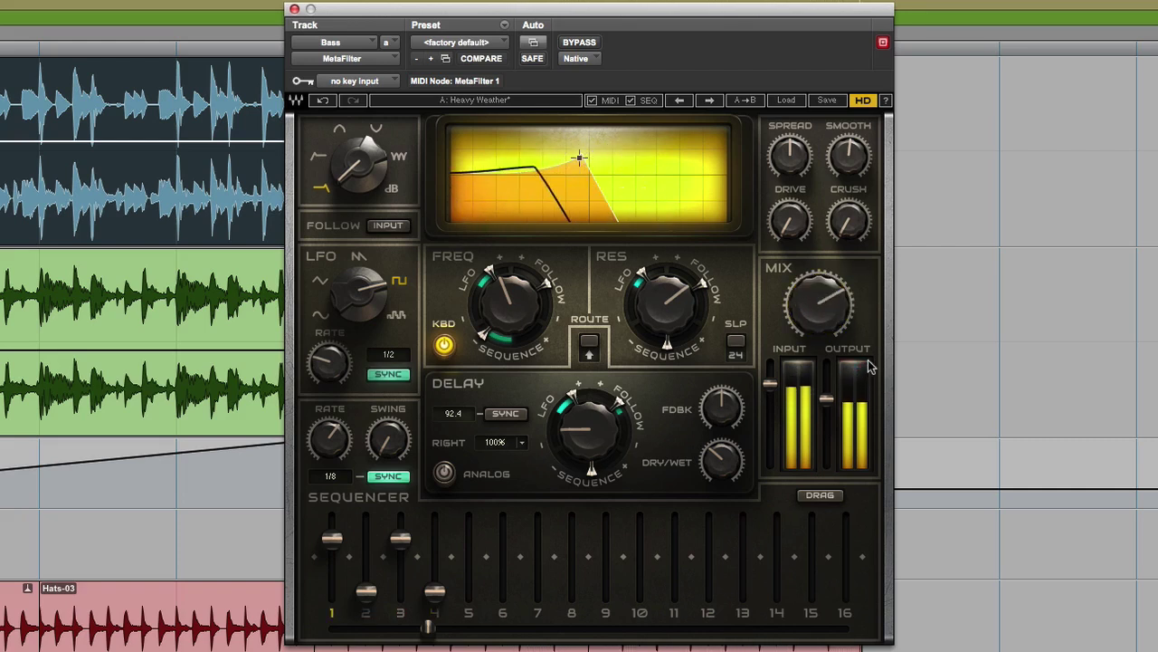
Step: Raise the Drive amount again and set Crush to 34.8
drag(835, 229, 835, 220)
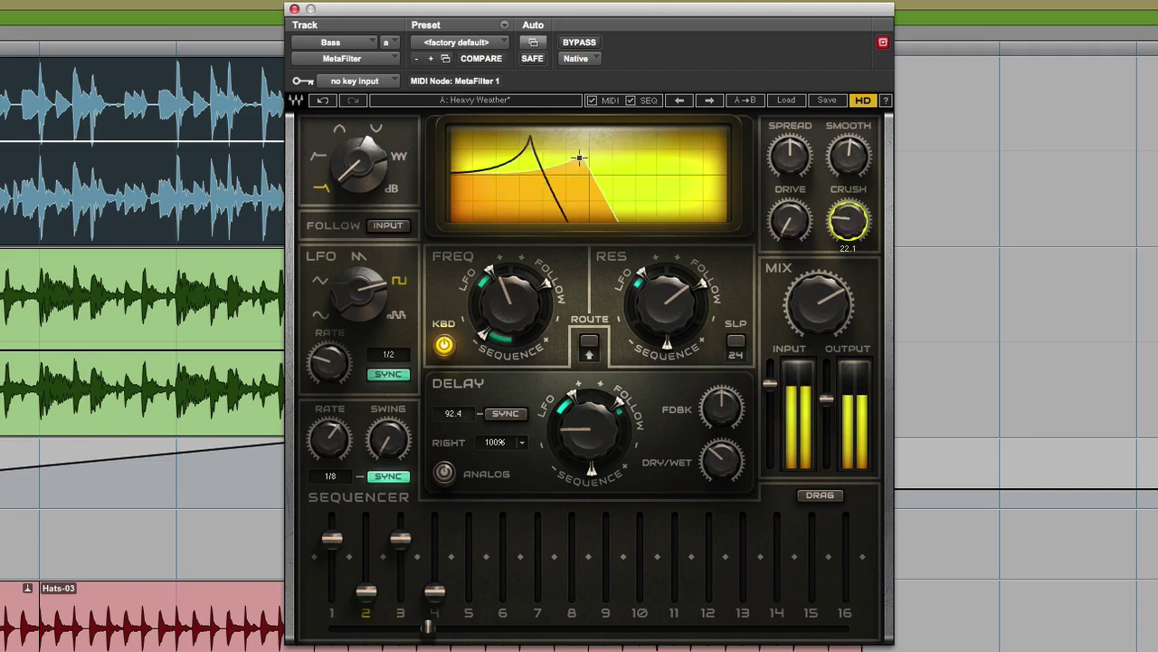
click(794, 230)
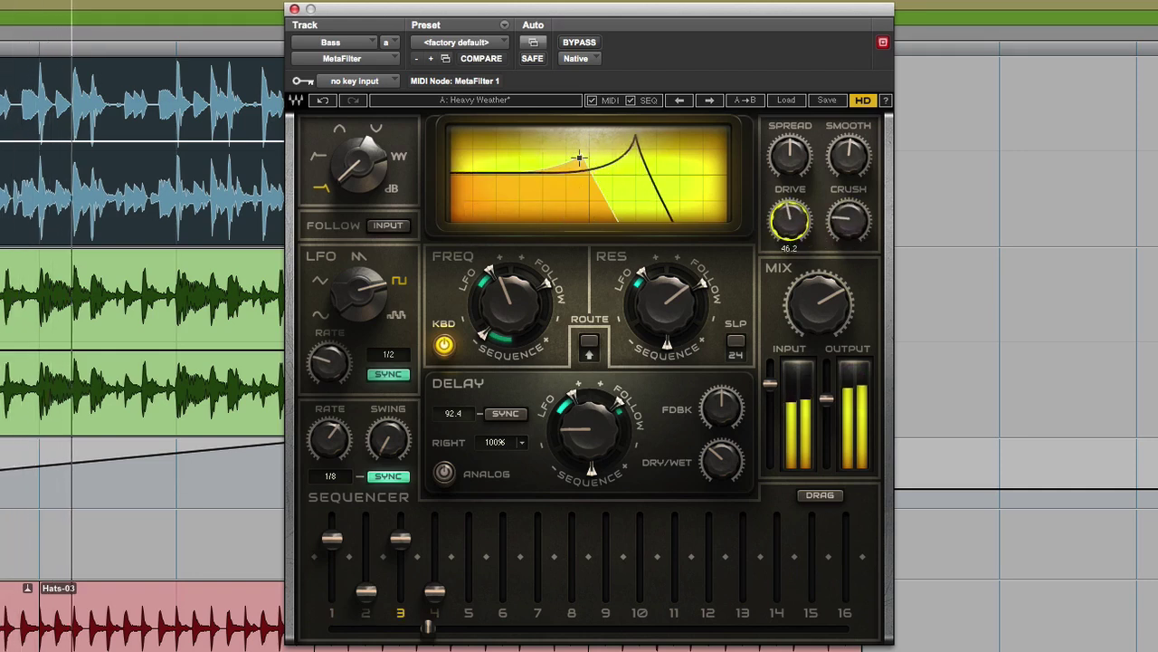
drag(859, 235, 860, 213)
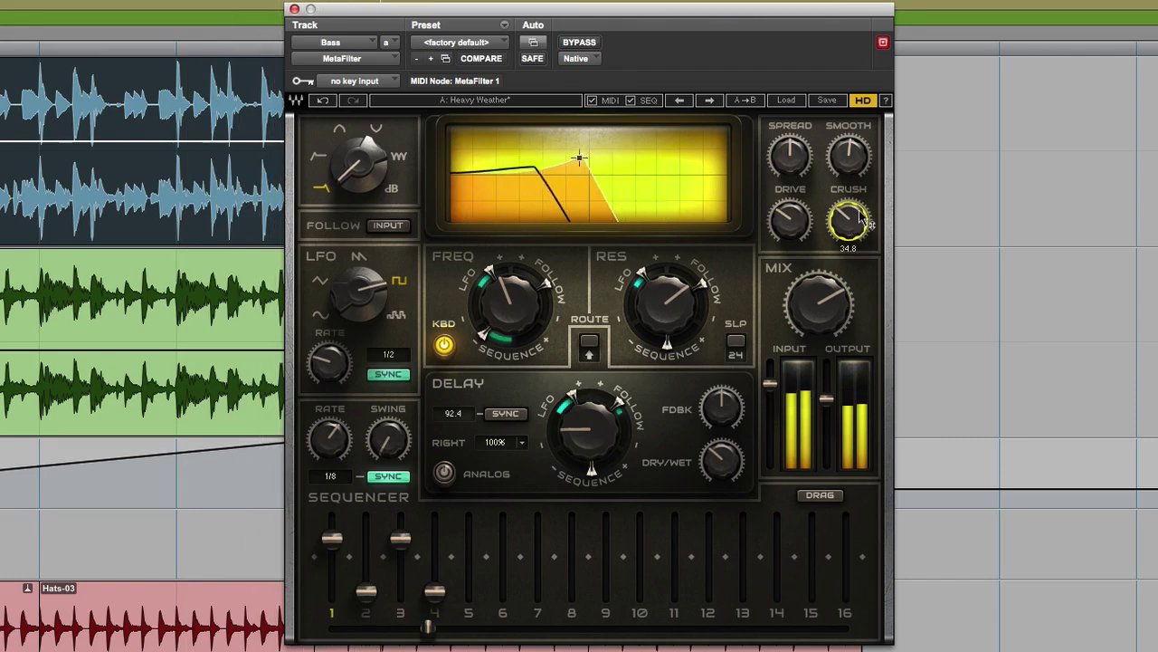
Step: Play the Bass clip and compare its sound with the MetaFilter bypassed and re-enabled
click(1049, 205)
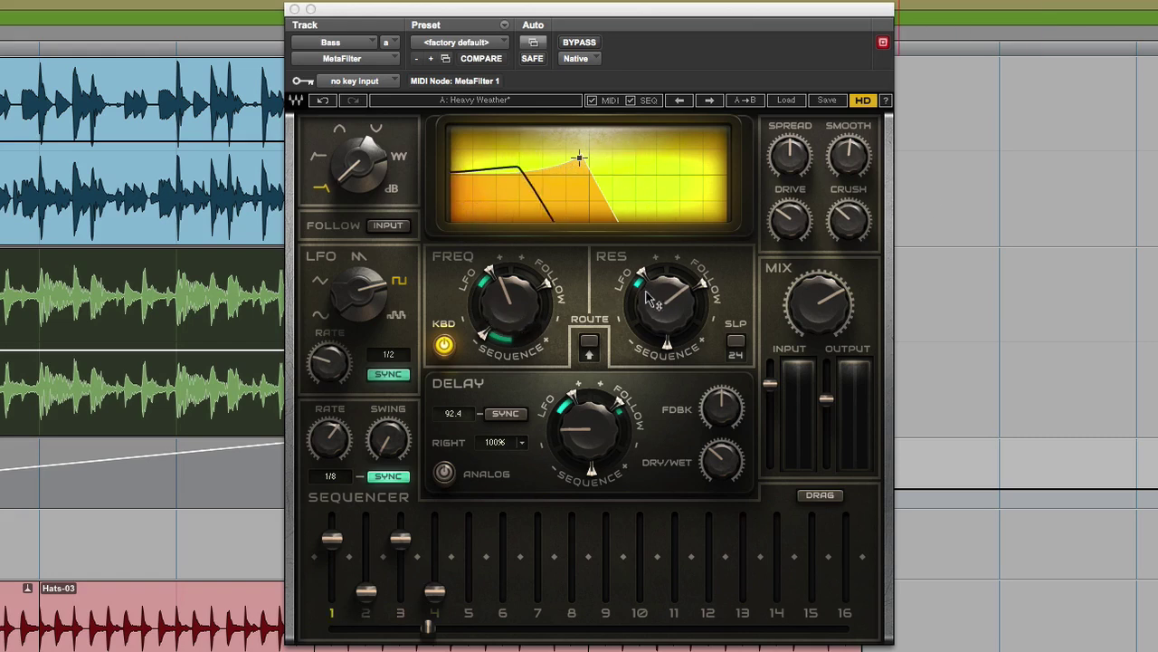
drag(650, 310, 650, 315)
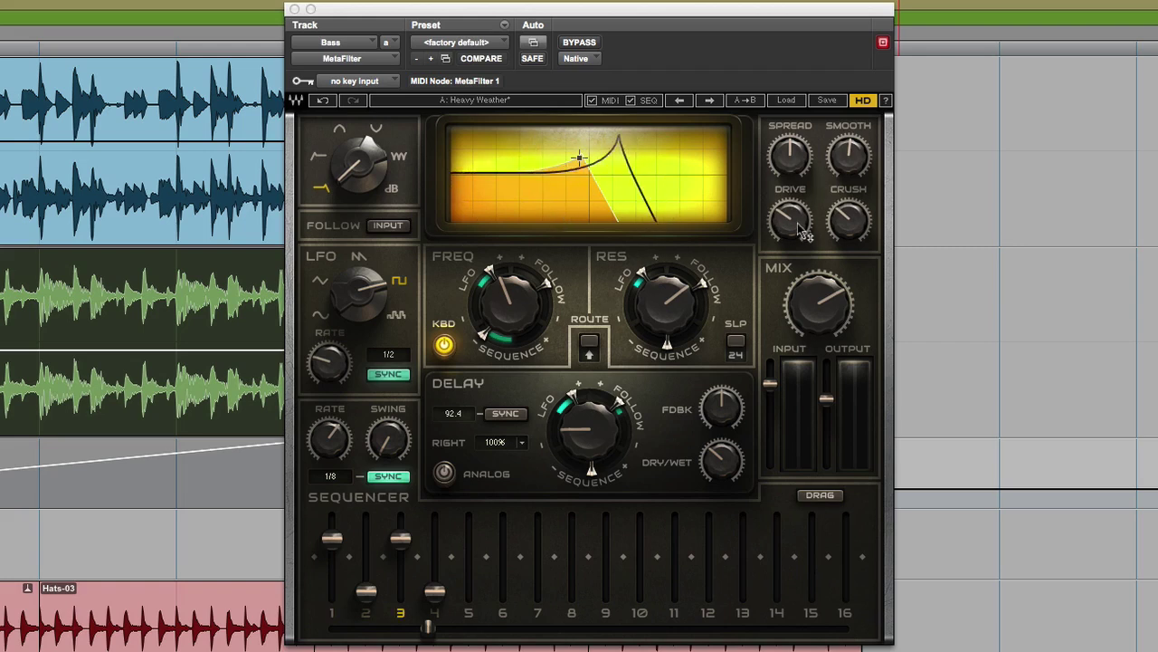
click(579, 41)
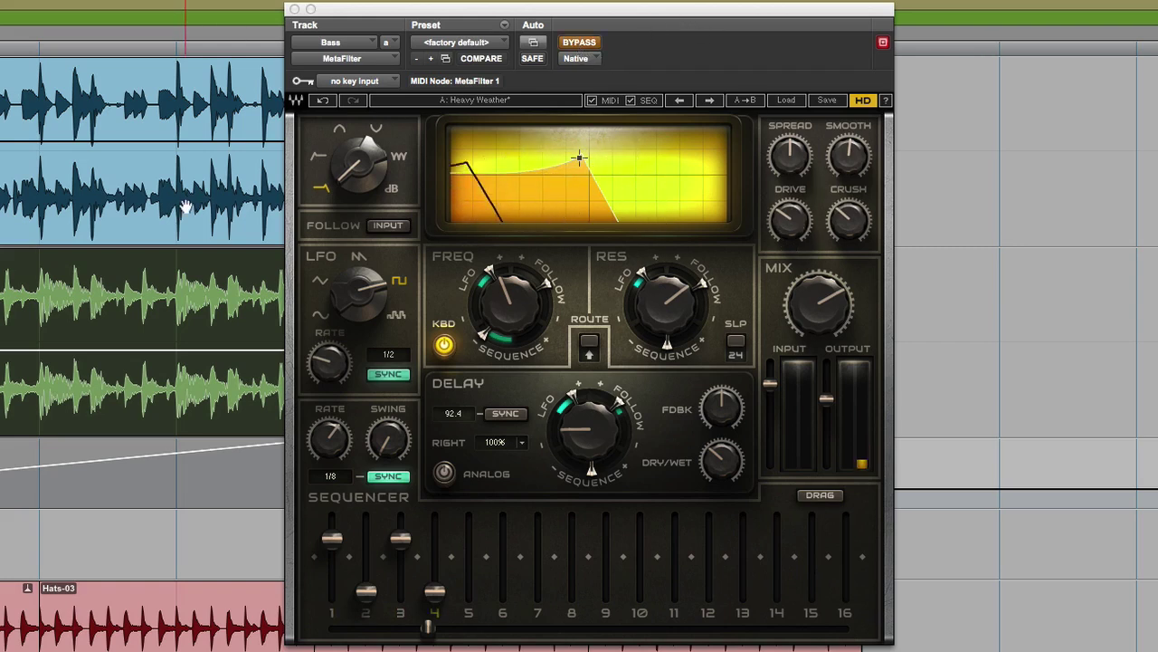
click(184, 206)
key(space)
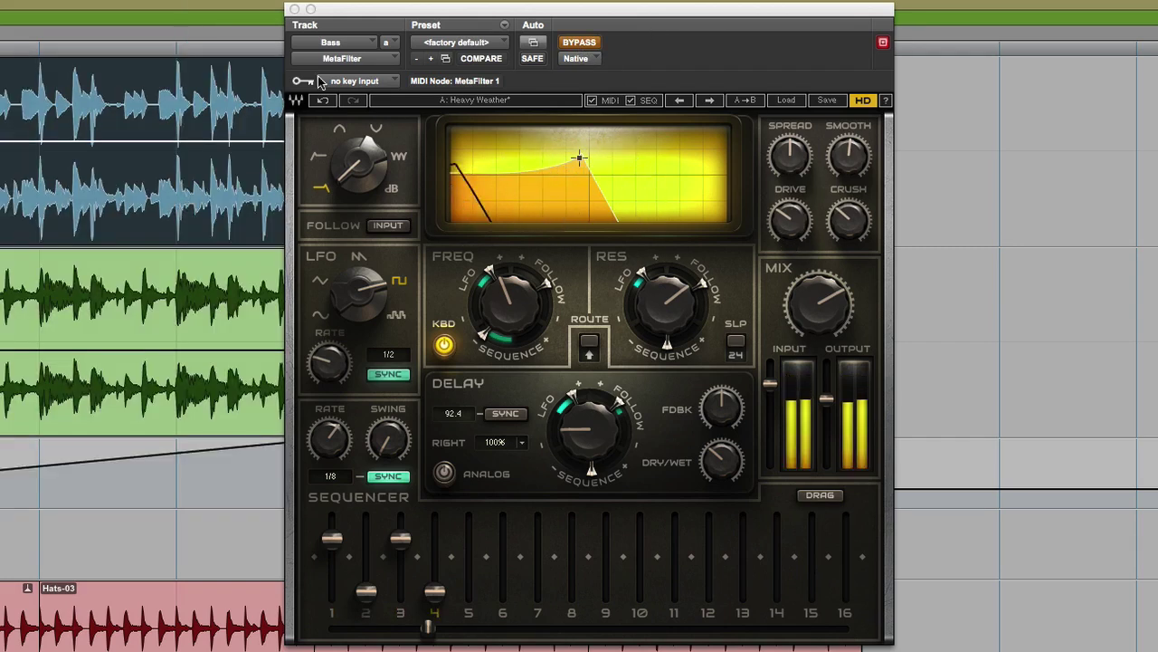
click(579, 42)
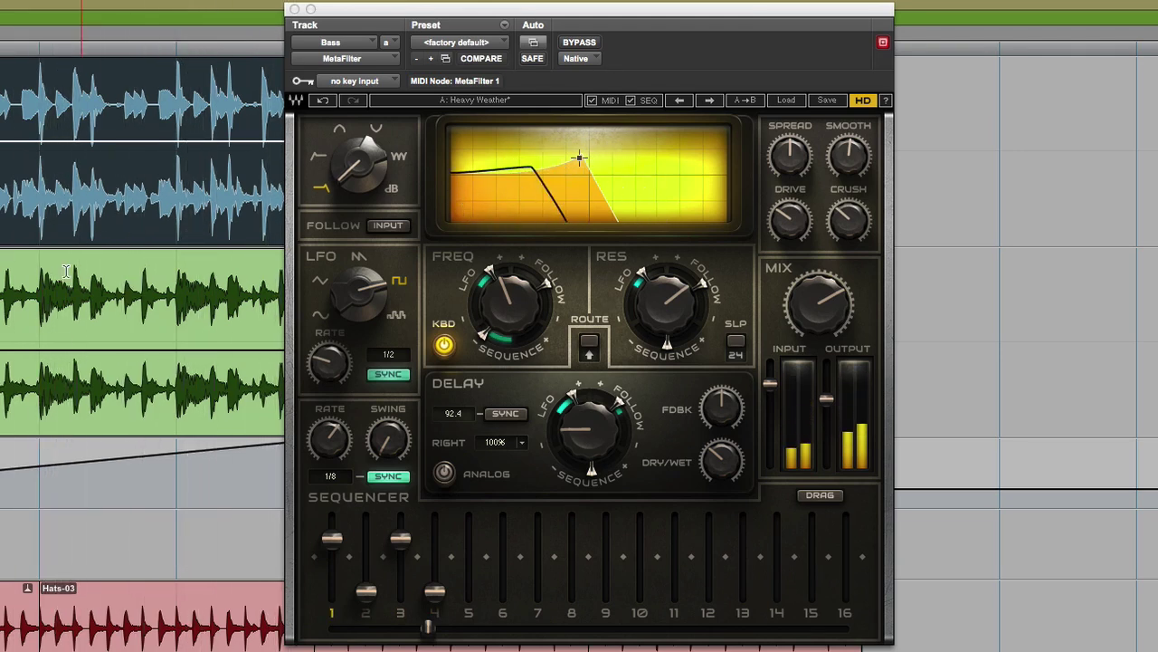
Step: Select the Beat clip, show its MetaFilter's Vcf Freq automation, and place the plugin window clear of the clips
click(68, 398)
key(space)
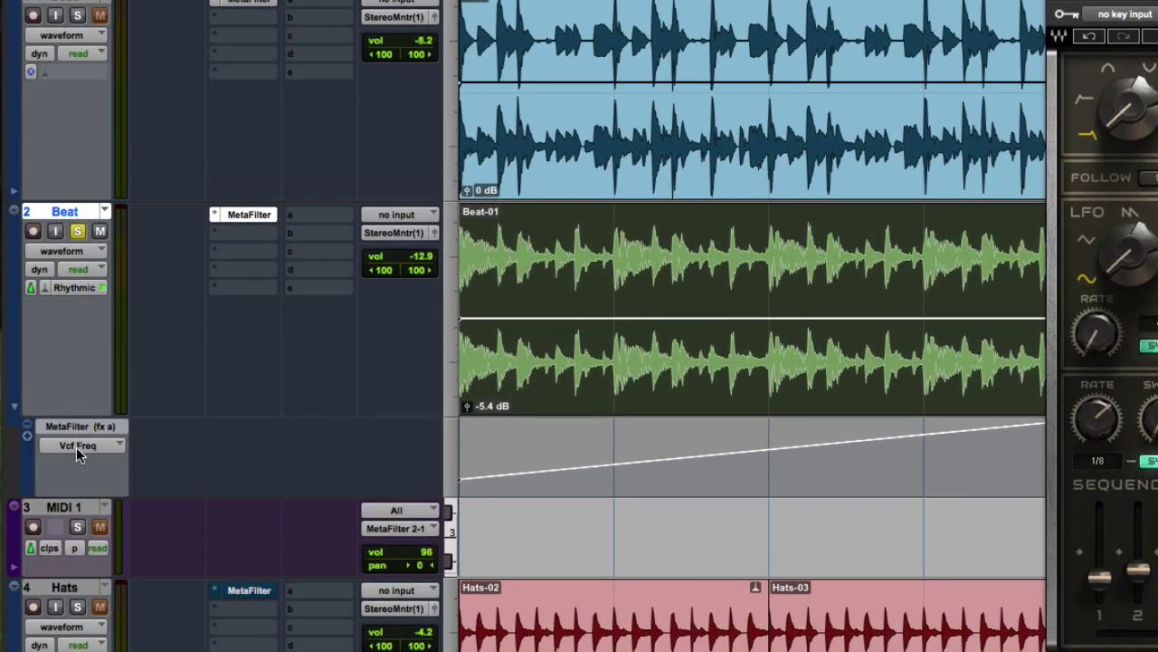
click(76, 447)
mouse_move(247, 451)
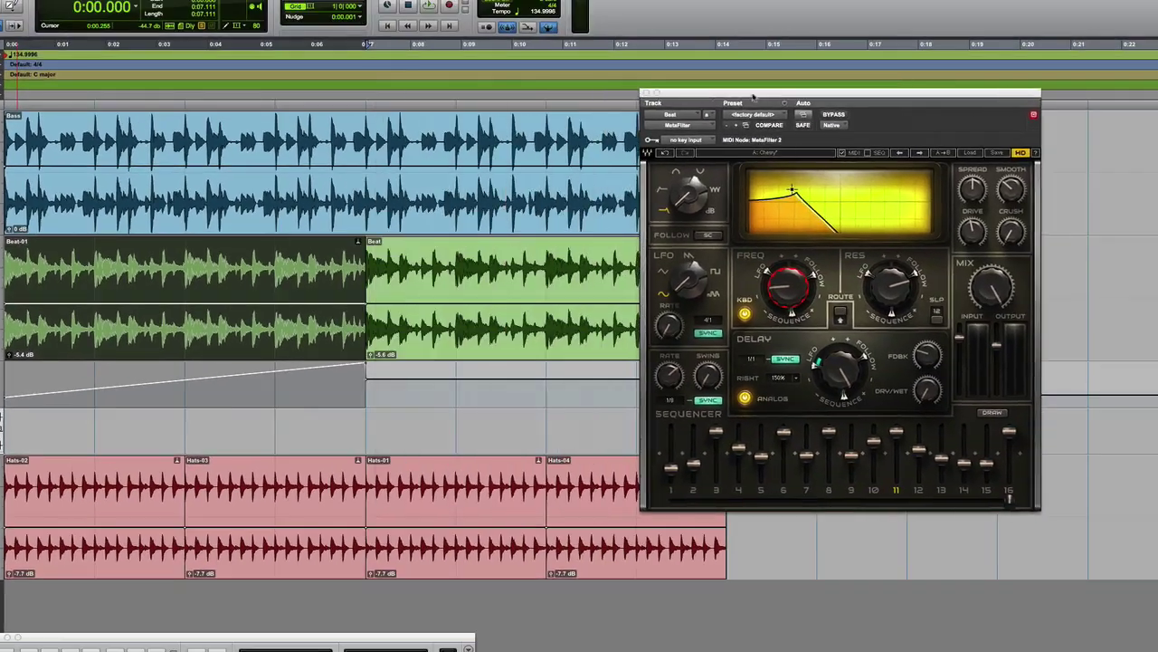
drag(737, 91, 840, 90)
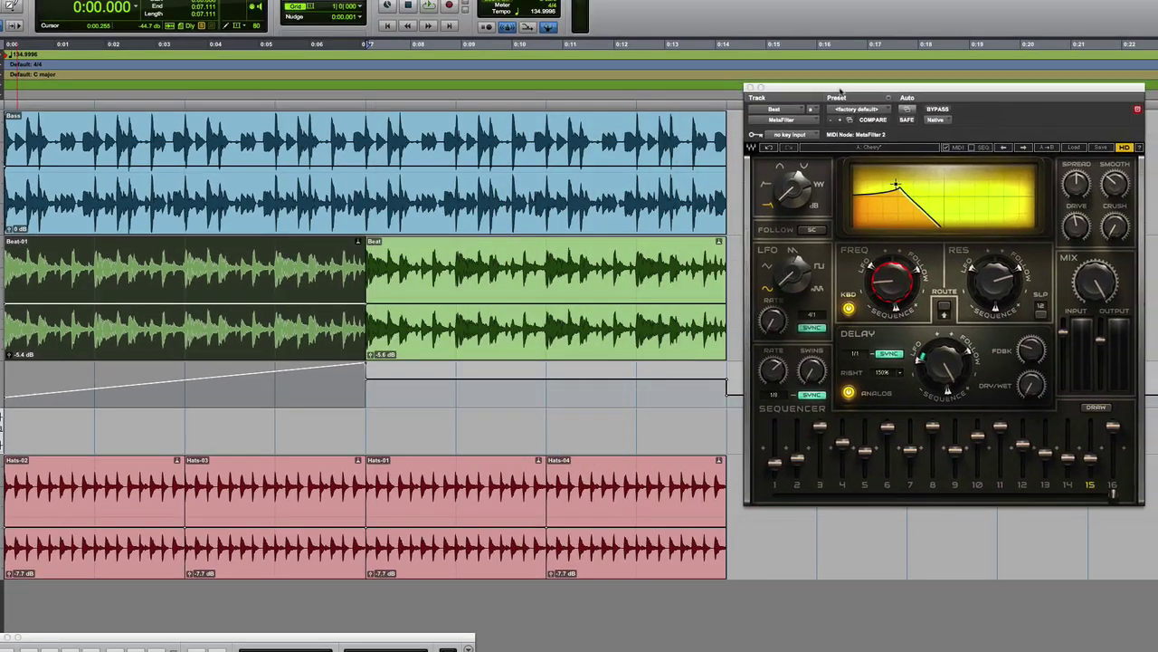
Step: Play the whole Bass clip and vary the Drive on the Beat track's MetaFilter during playback
click(444, 224)
key(space)
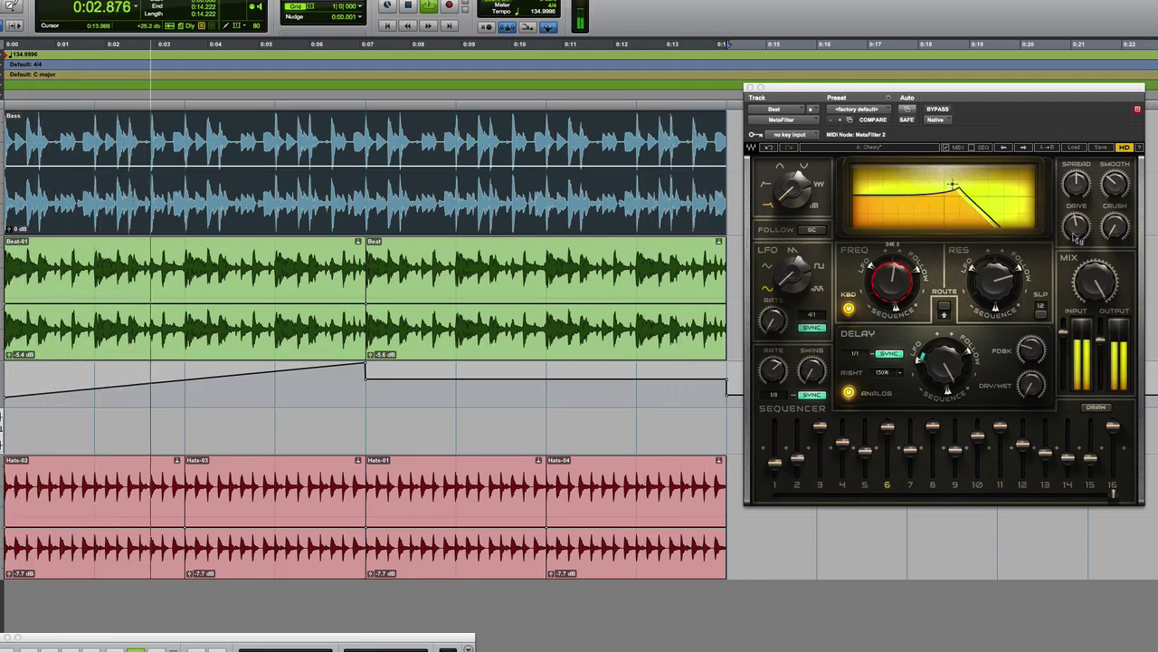
mouse_move(1076, 227)
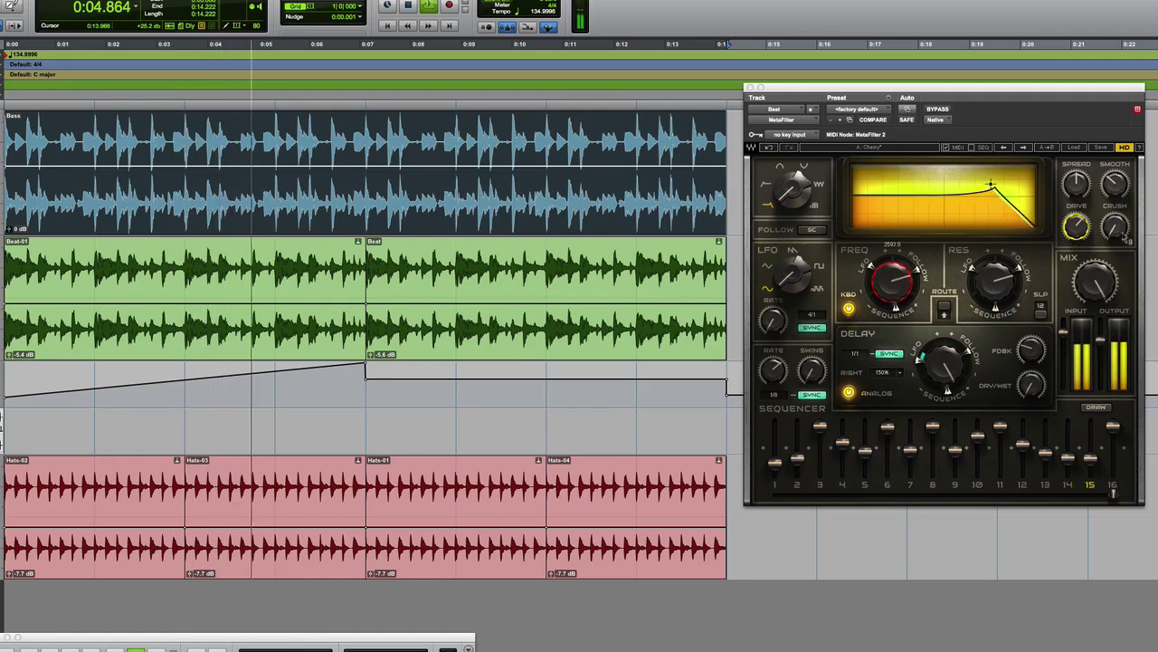
mouse_move(1115, 226)
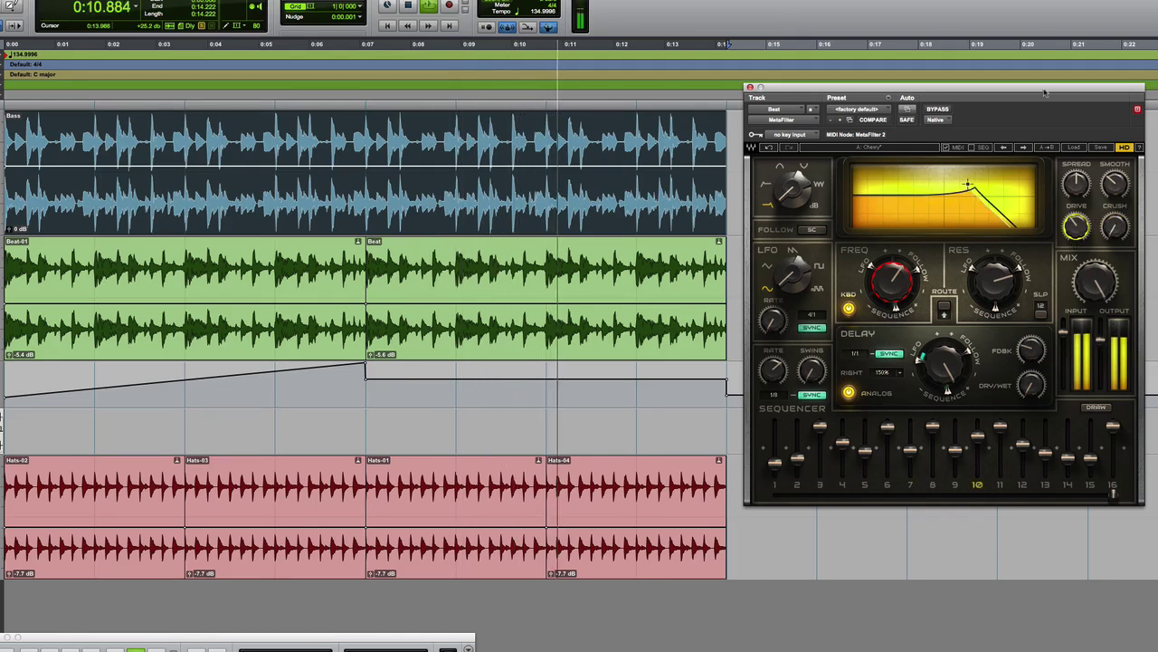
drag(1040, 89, 752, 36)
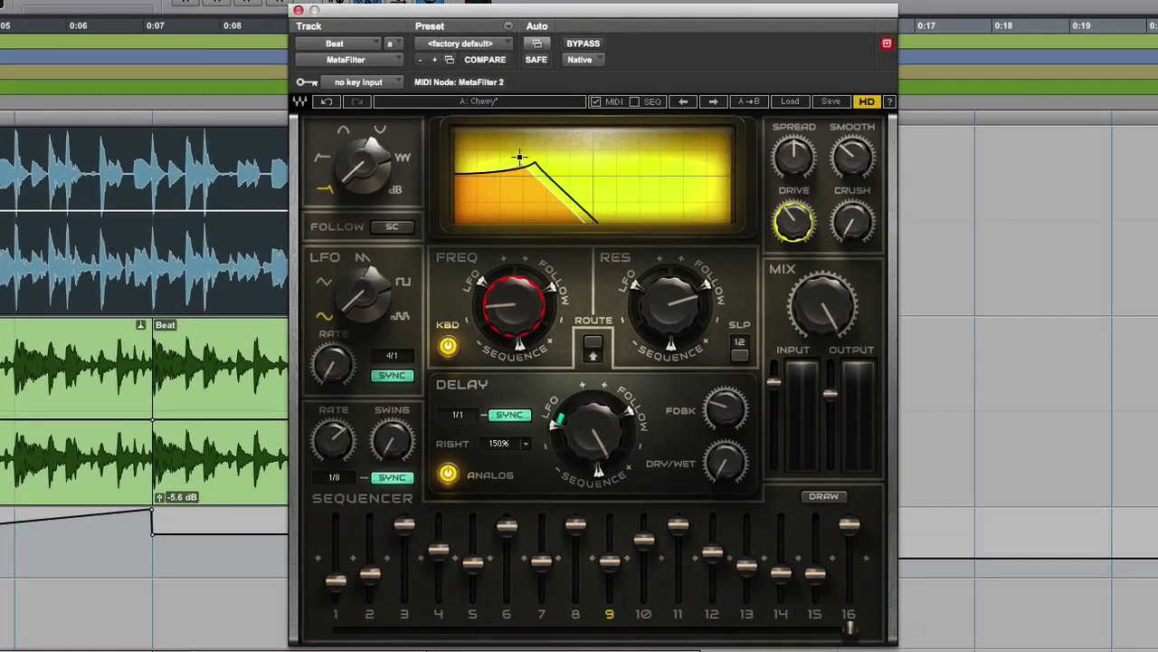
Step: Play the Hats track with its MetaFilter shown, bypassing and re-enabling the effect to compare
key(p)
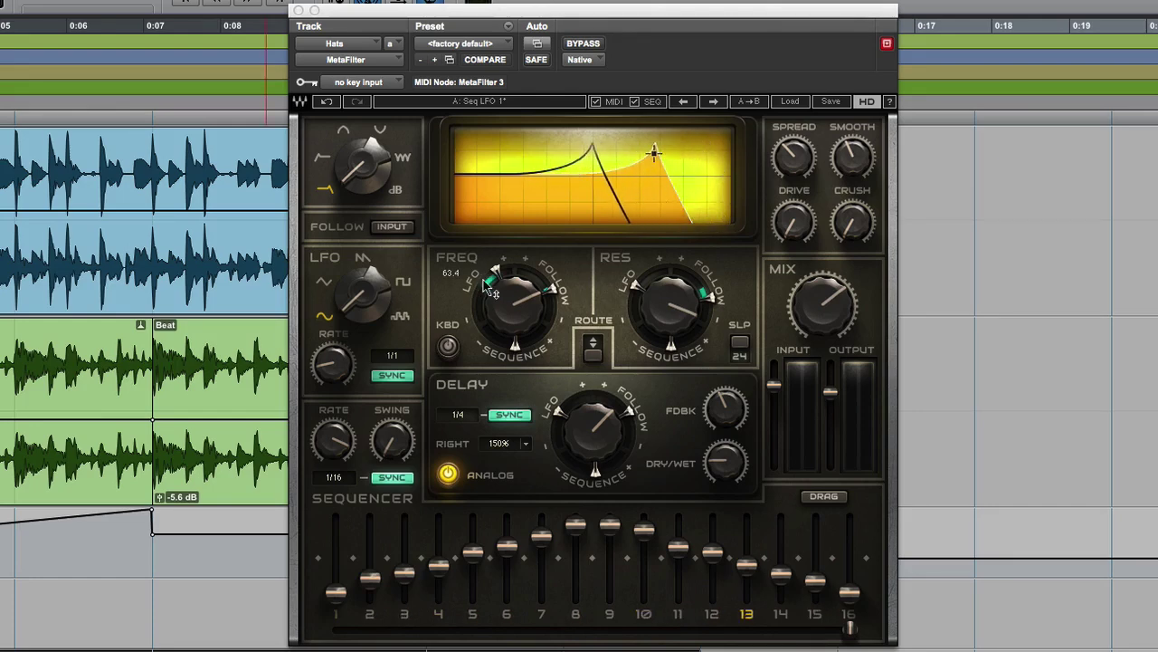
drag(493, 293, 487, 308)
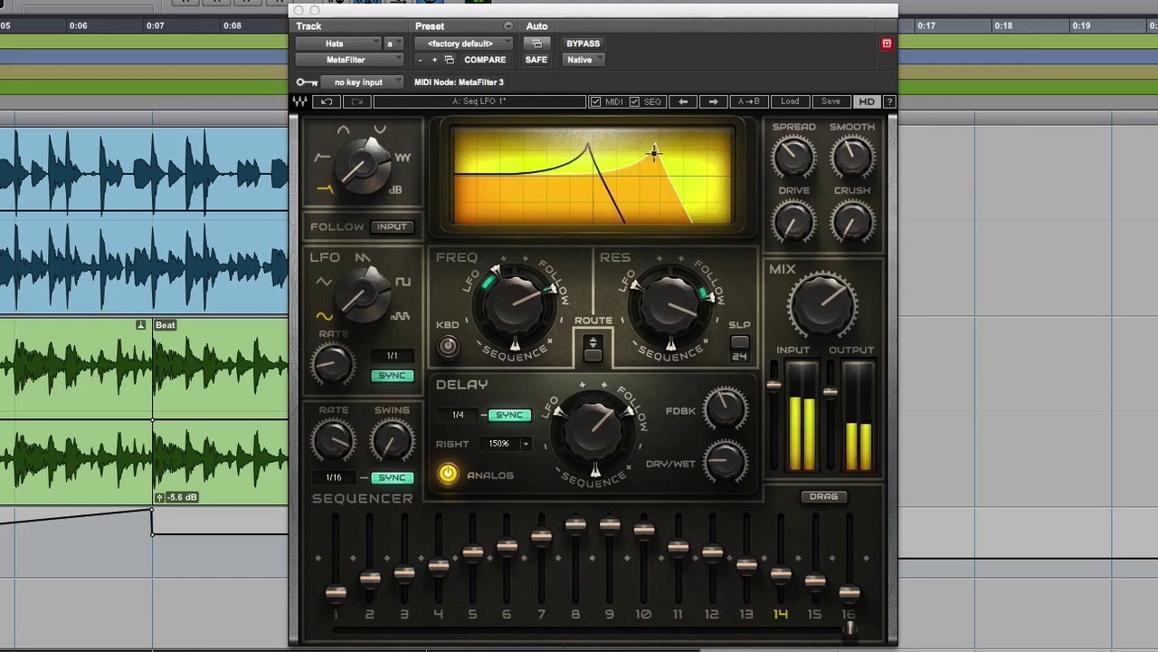
click(588, 44)
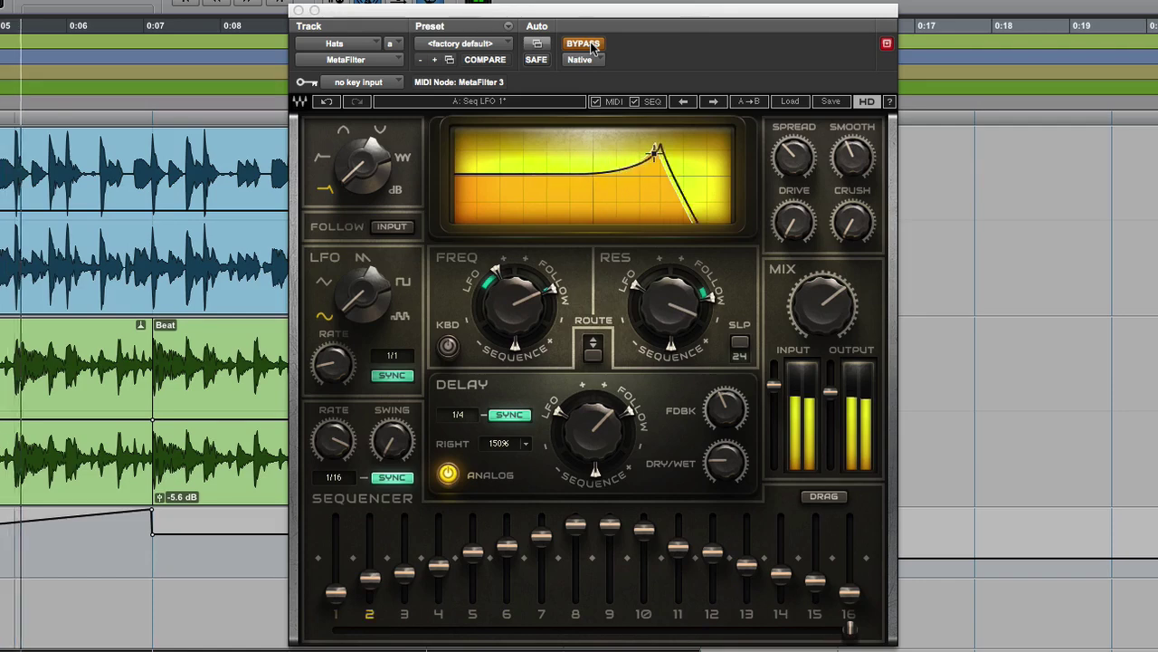
click(592, 46)
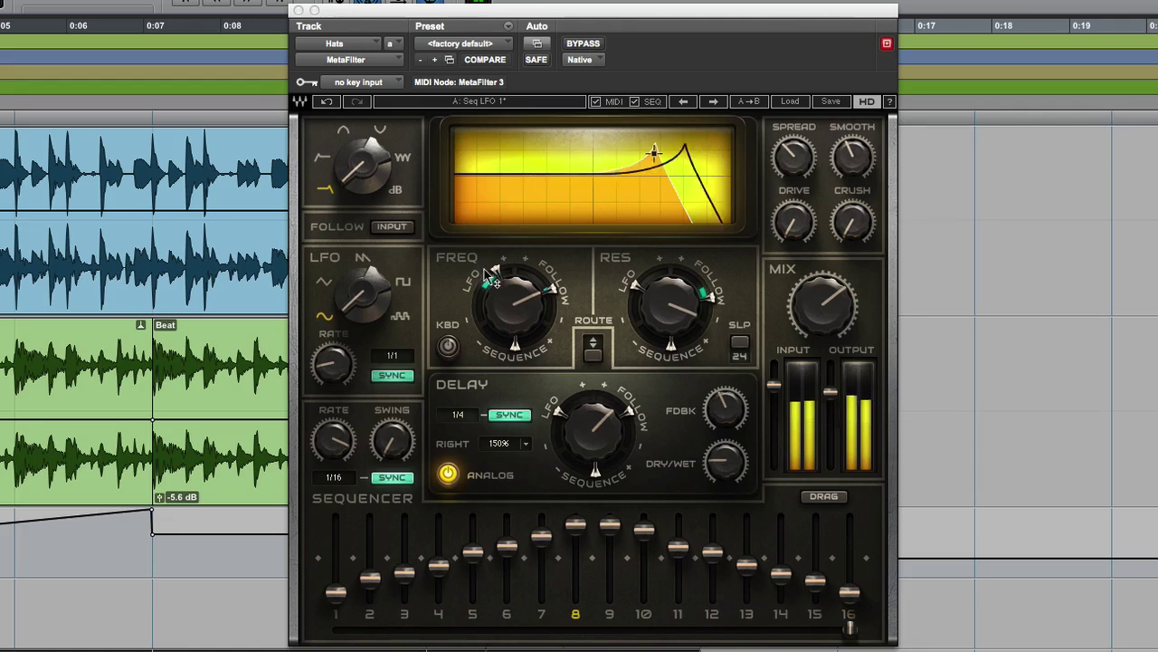
Step: Remove the LFO modulation from the Hats filter's FREQ, raise its Follow amount, and reduce RES to minimum
mouse_move(496, 290)
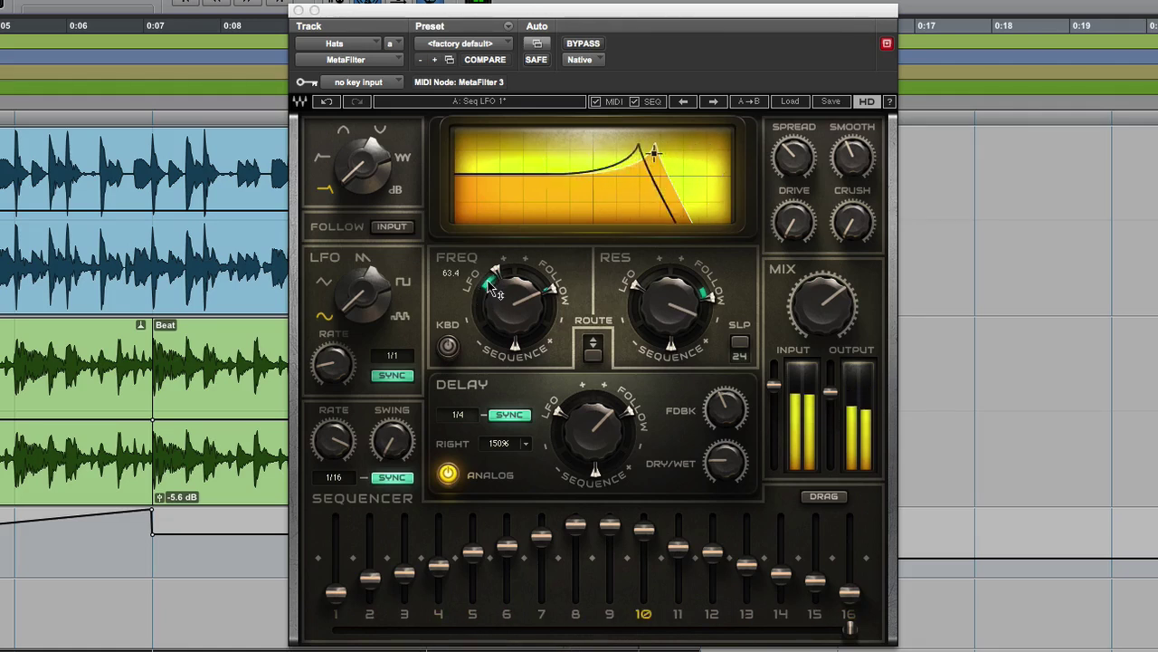
drag(496, 289, 493, 312)
drag(361, 190, 360, 192)
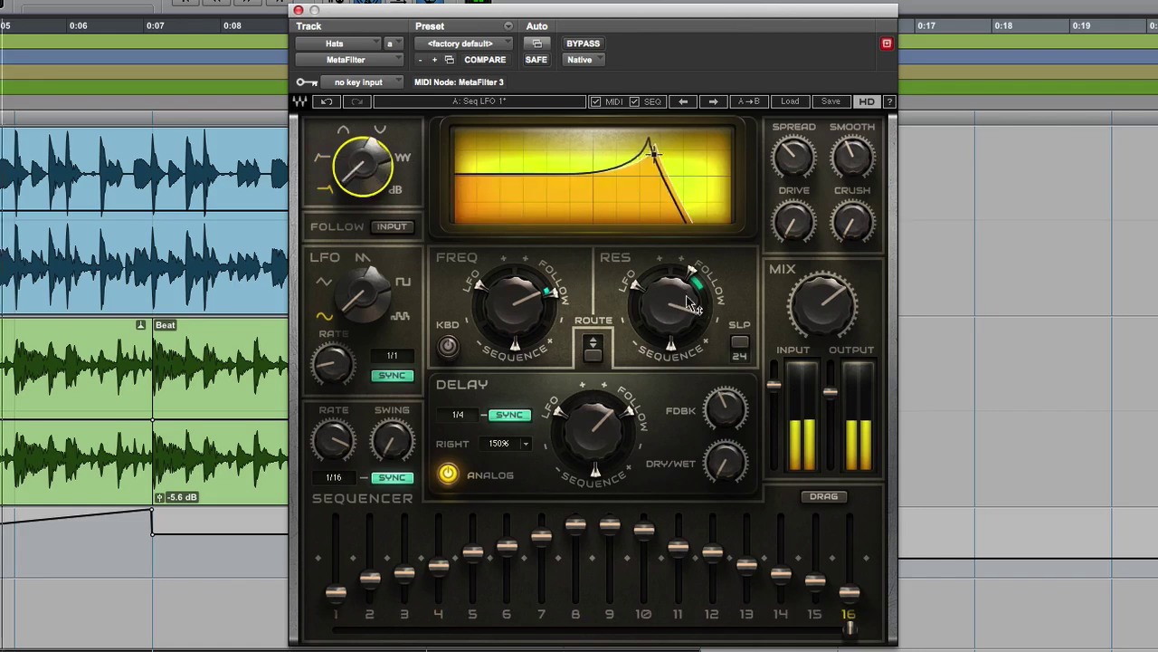
mouse_move(690, 312)
mouse_down()
mouse_move(688, 300)
mouse_move(639, 288)
mouse_up()
drag(534, 297, 536, 288)
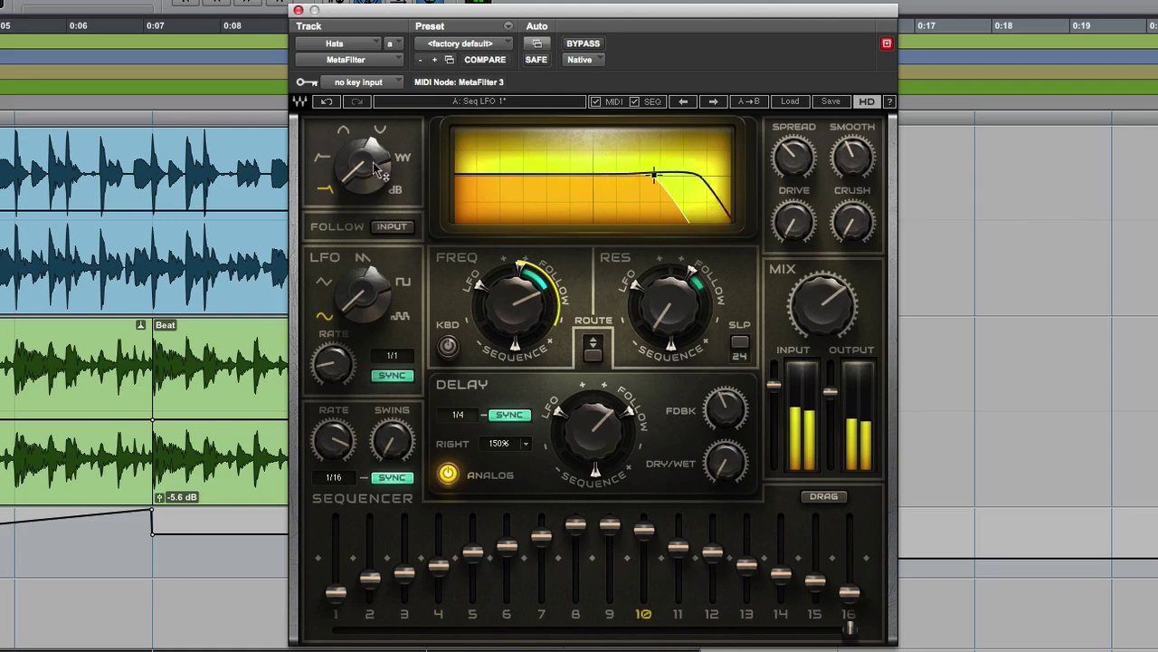
Step: Try the comb and dB filter types on the Hats, setting the gain's Follow amount to 69.0
drag(374, 164, 374, 156)
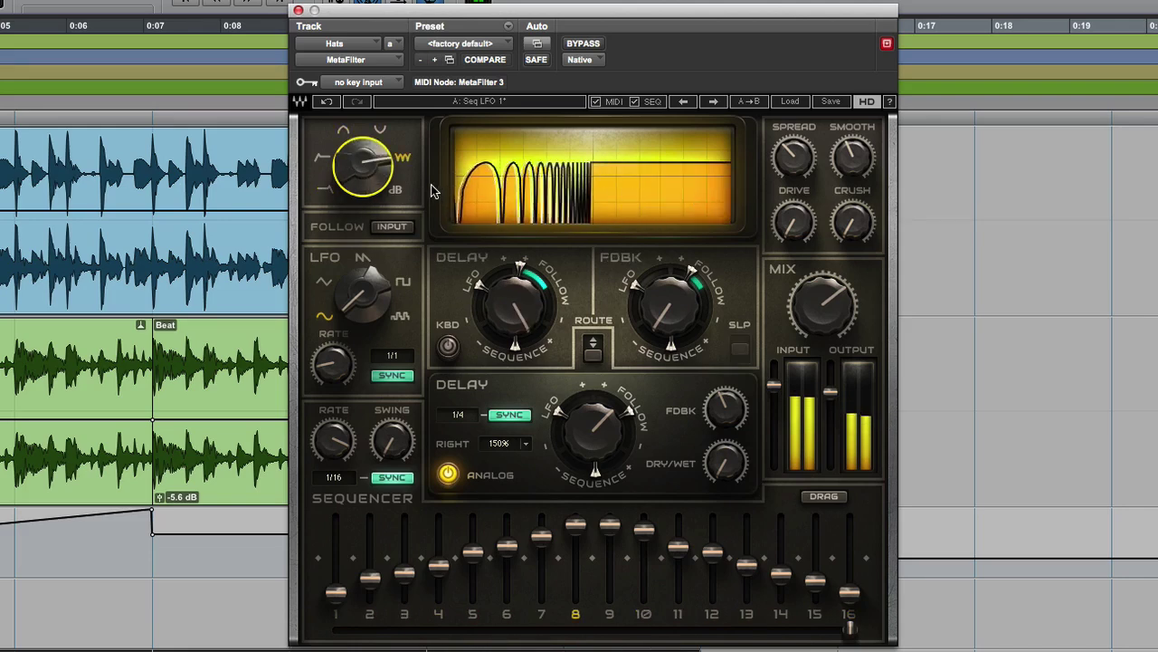
drag(379, 178, 378, 163)
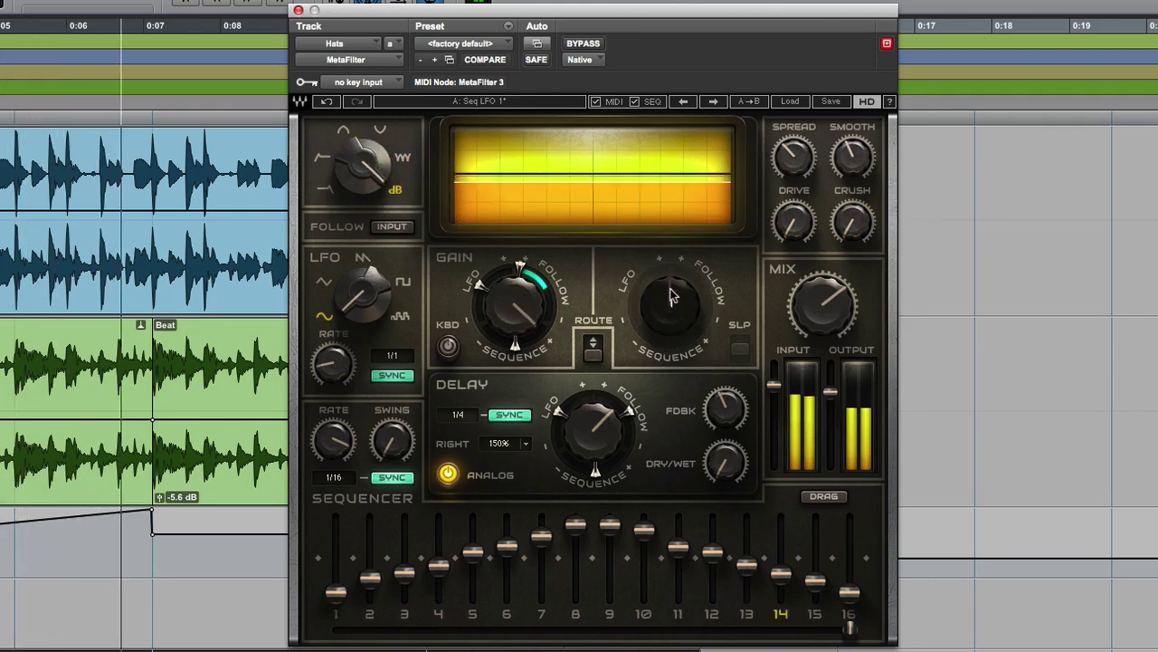
click(523, 272)
mouse_move(545, 286)
mouse_down()
mouse_move(550, 322)
mouse_move(543, 282)
mouse_up()
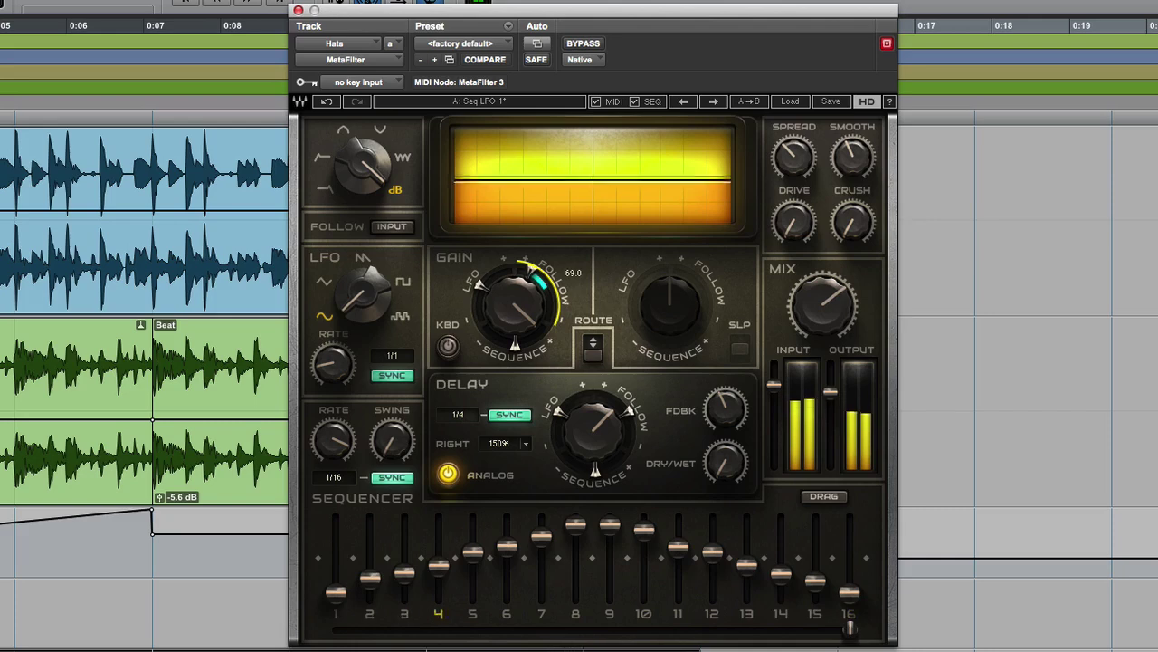
Step: Switch the Hats filter to notch with a lower FREQ, and raise RES with its Follow amount at 52.0
drag(374, 179, 374, 154)
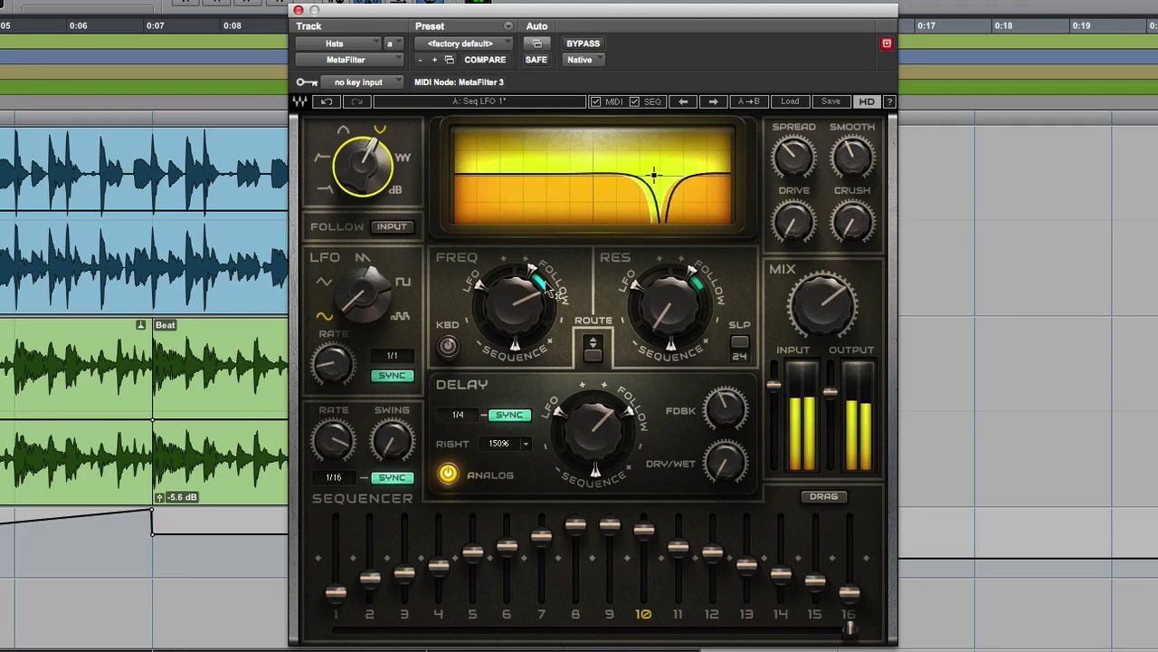
drag(534, 276, 521, 330)
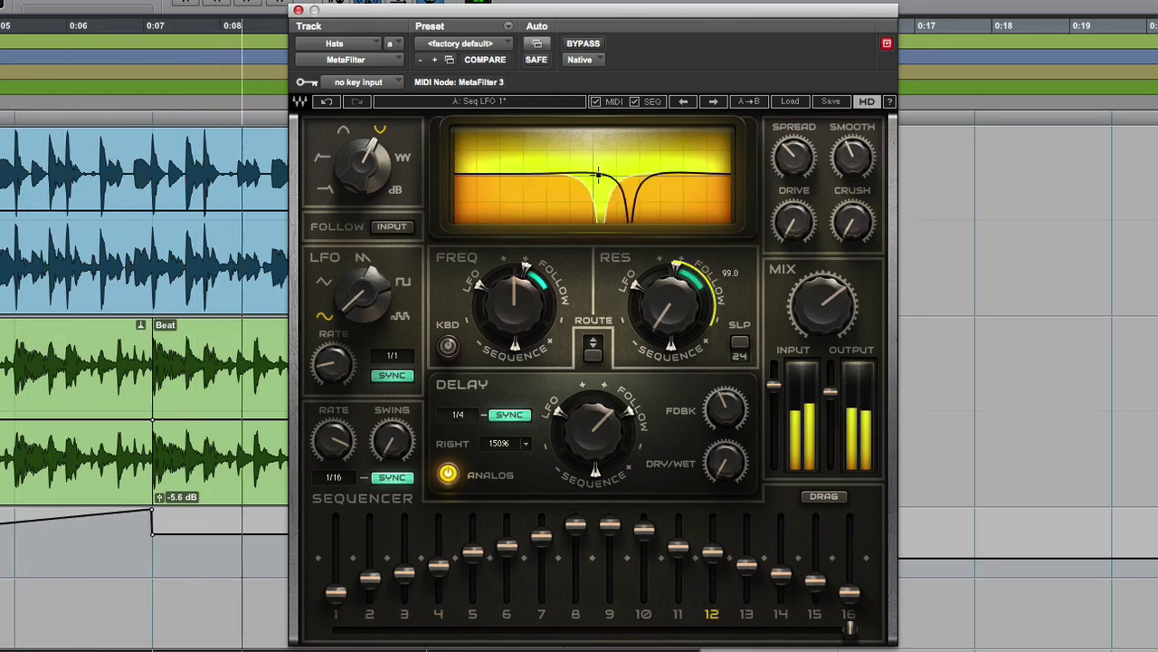
drag(695, 277, 695, 298)
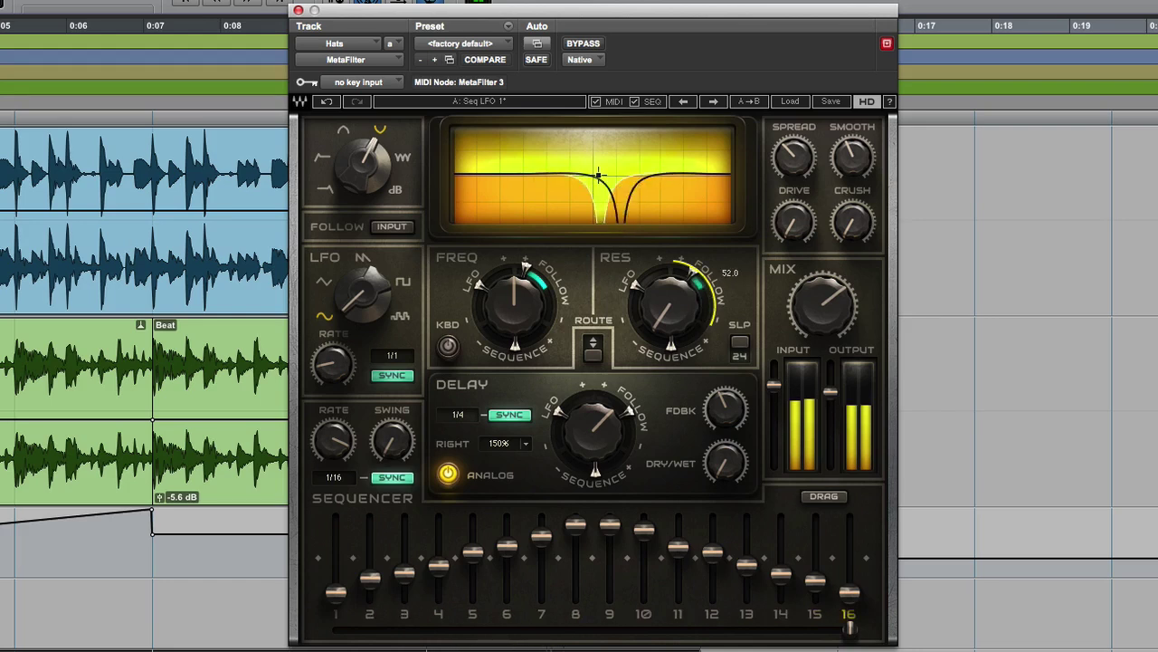
drag(672, 310, 672, 274)
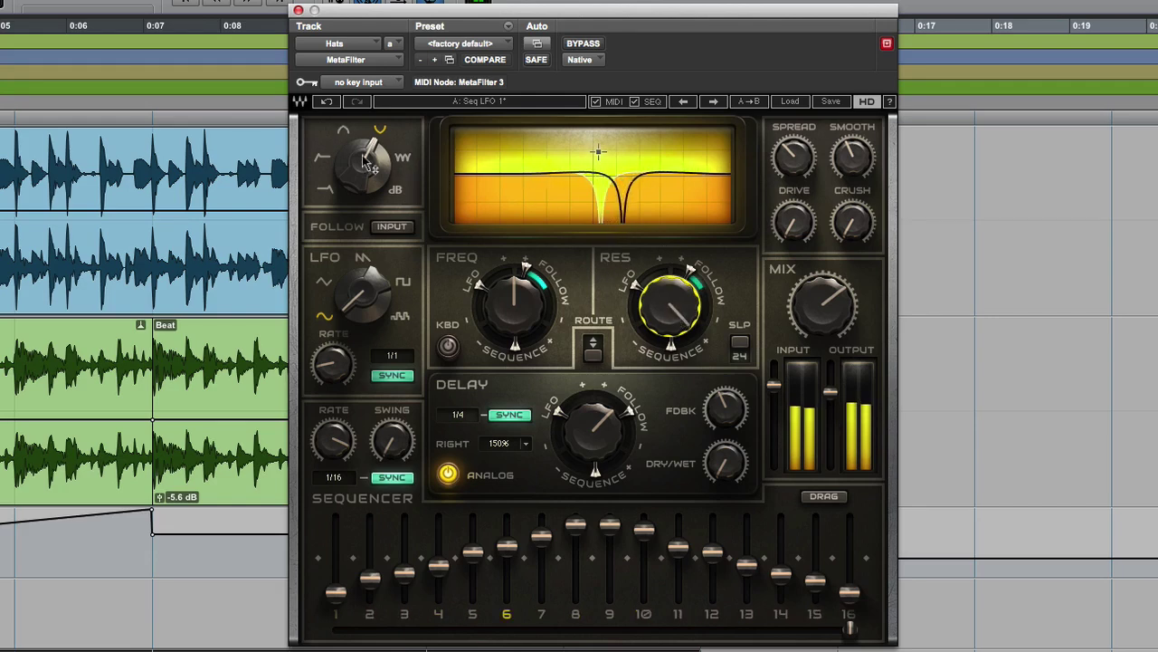
Step: Switch the Hats filter to high-pass, readjust RES and its Follow amount, and raise Mix to maximum
drag(366, 163, 367, 175)
drag(670, 310, 693, 263)
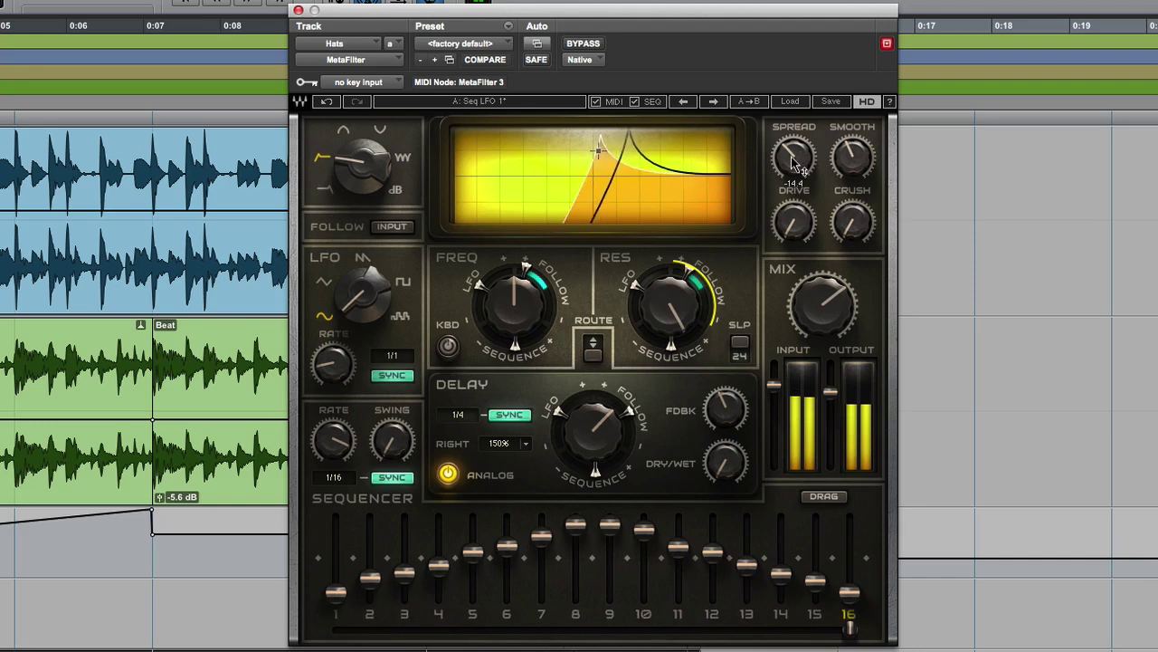
drag(828, 291, 828, 291)
Step: Set Spread to 19.9, the RES Follow amount to 47.0, and FREQ to 2067.1 on the Hats filter
drag(794, 155, 793, 158)
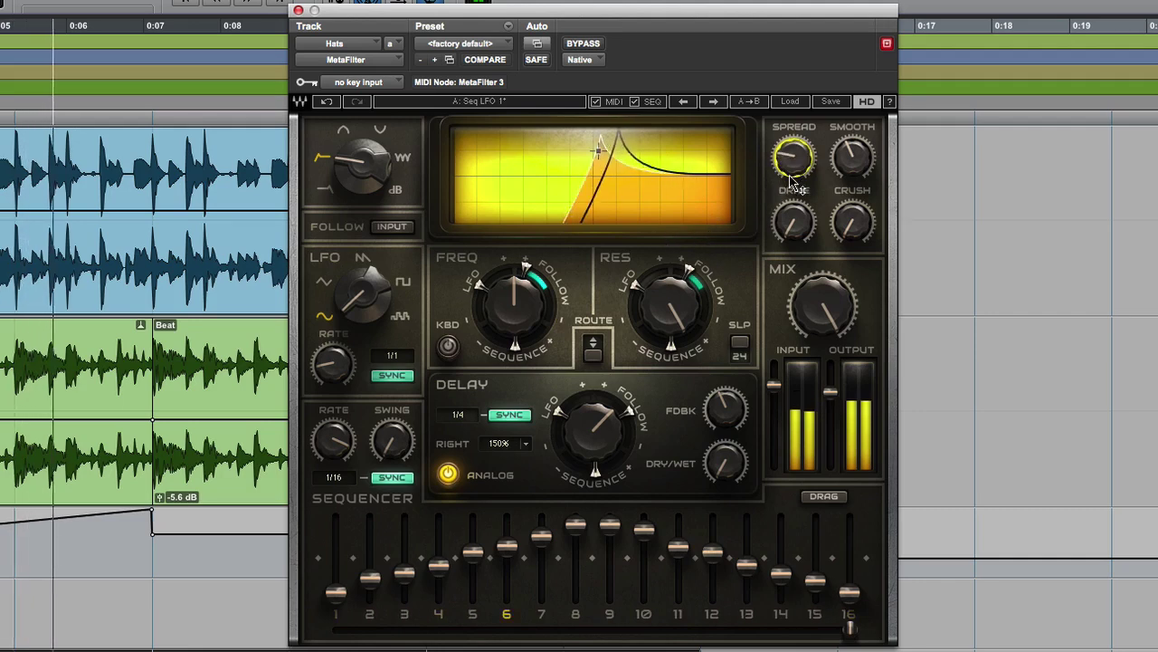
drag(793, 156, 794, 136)
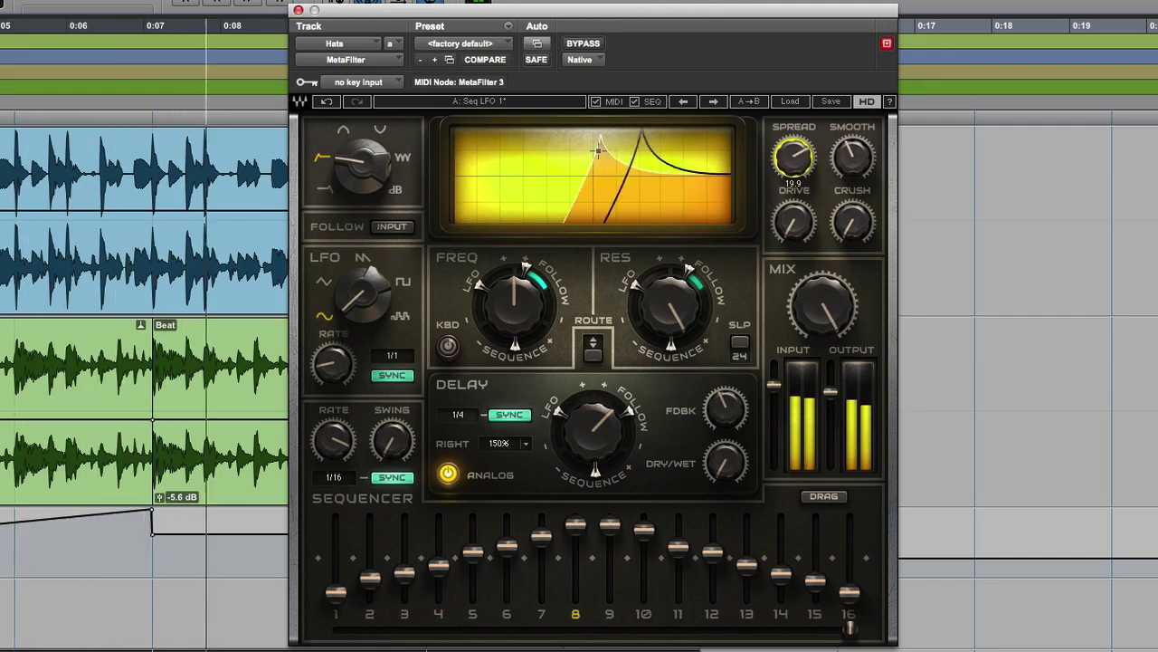
drag(674, 269, 674, 268)
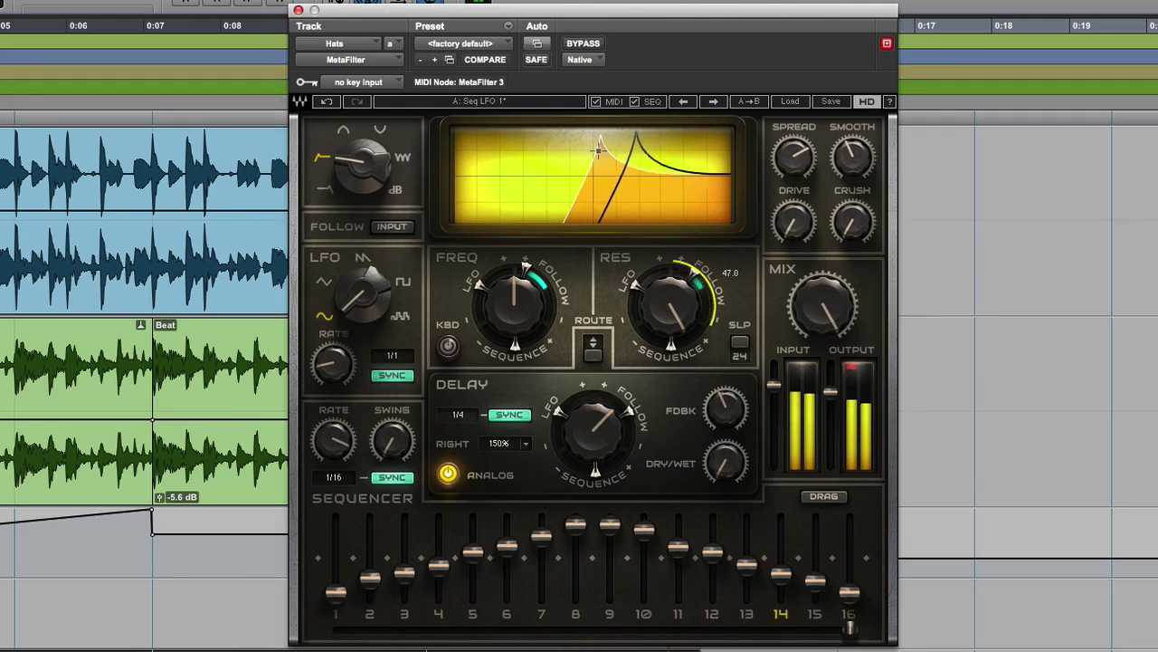
drag(599, 150, 641, 147)
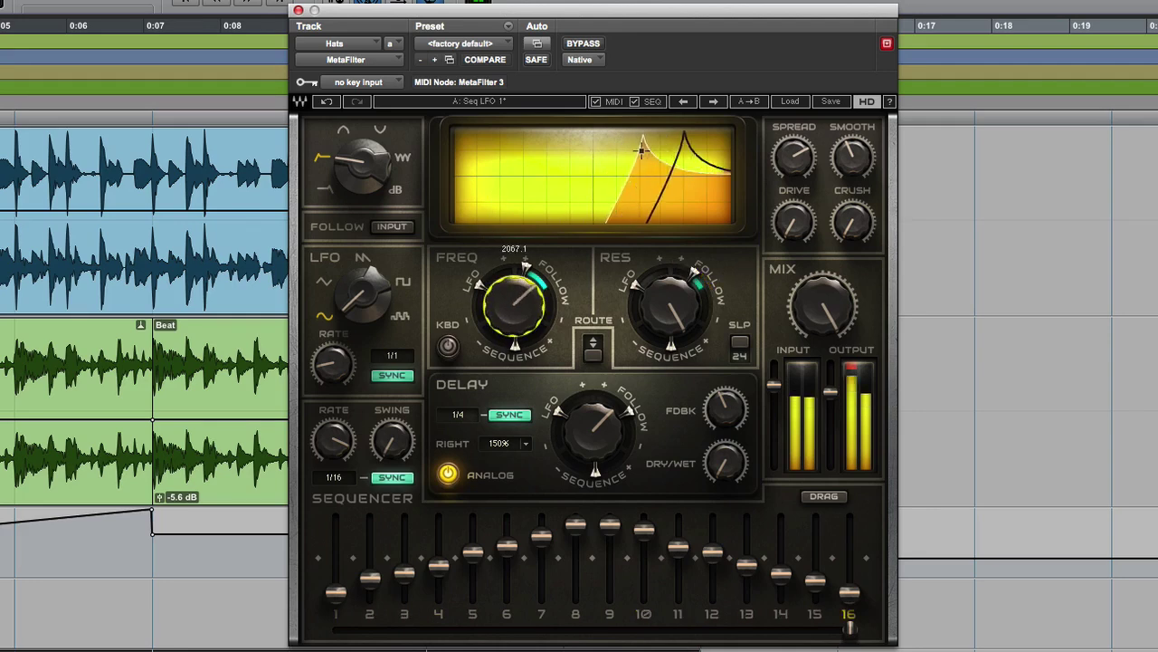
Step: Turn Spread to a negative amount and lower Mix to 17.2 on the Hats, bypassing briefly to compare
drag(819, 333, 819, 348)
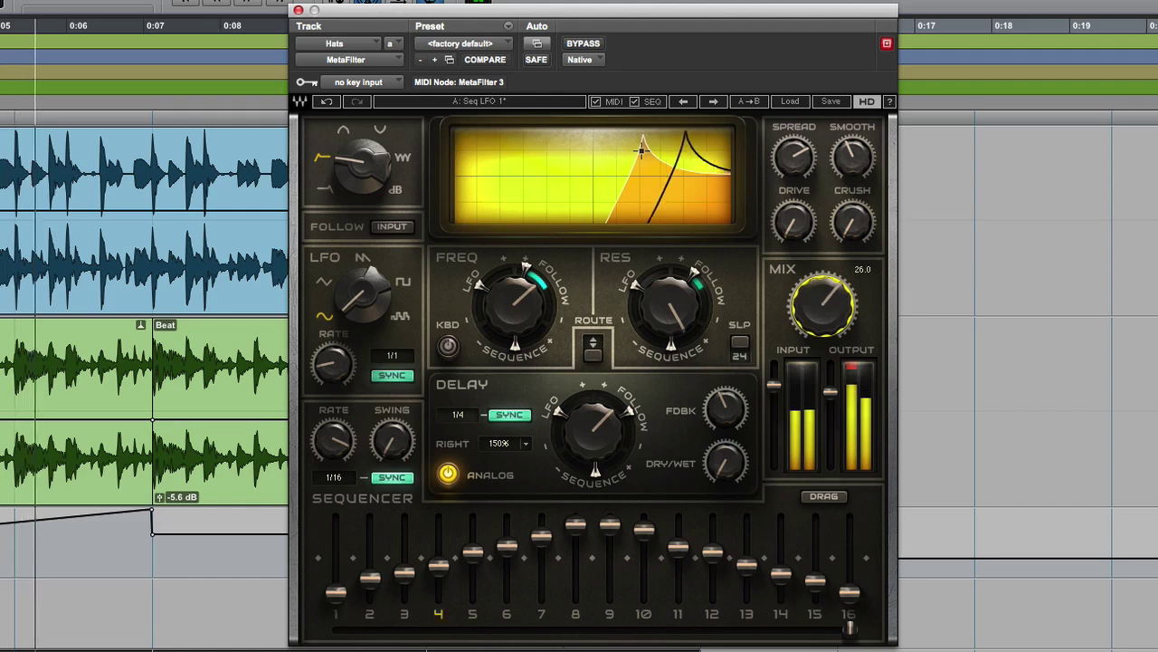
drag(793, 156, 793, 163)
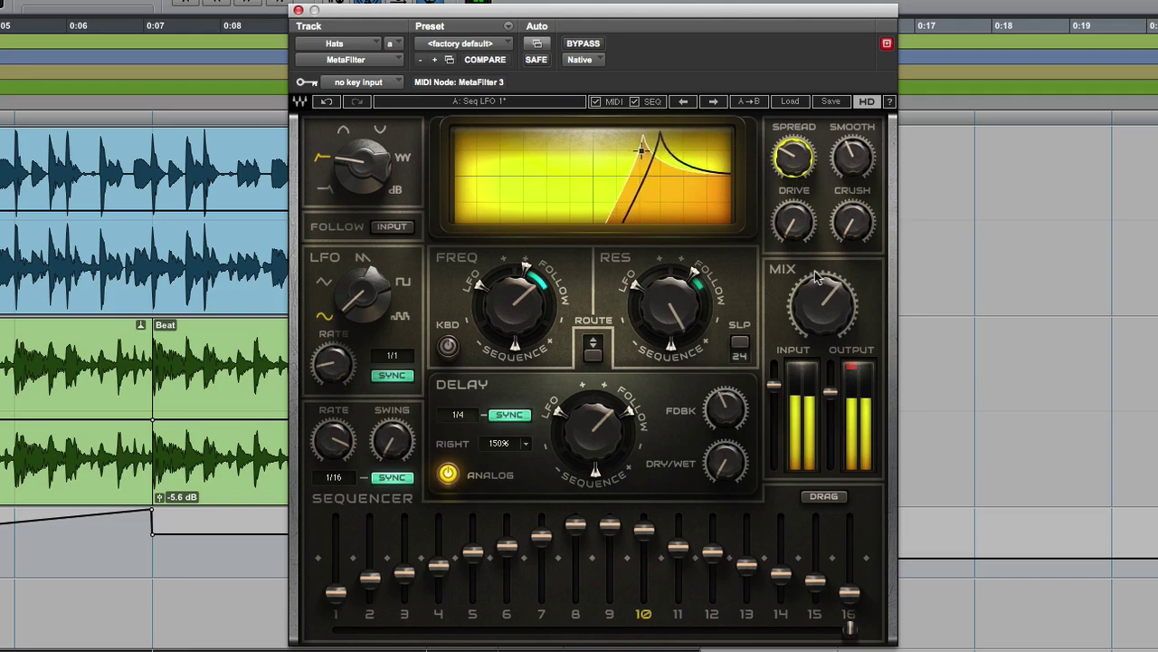
drag(817, 278, 817, 287)
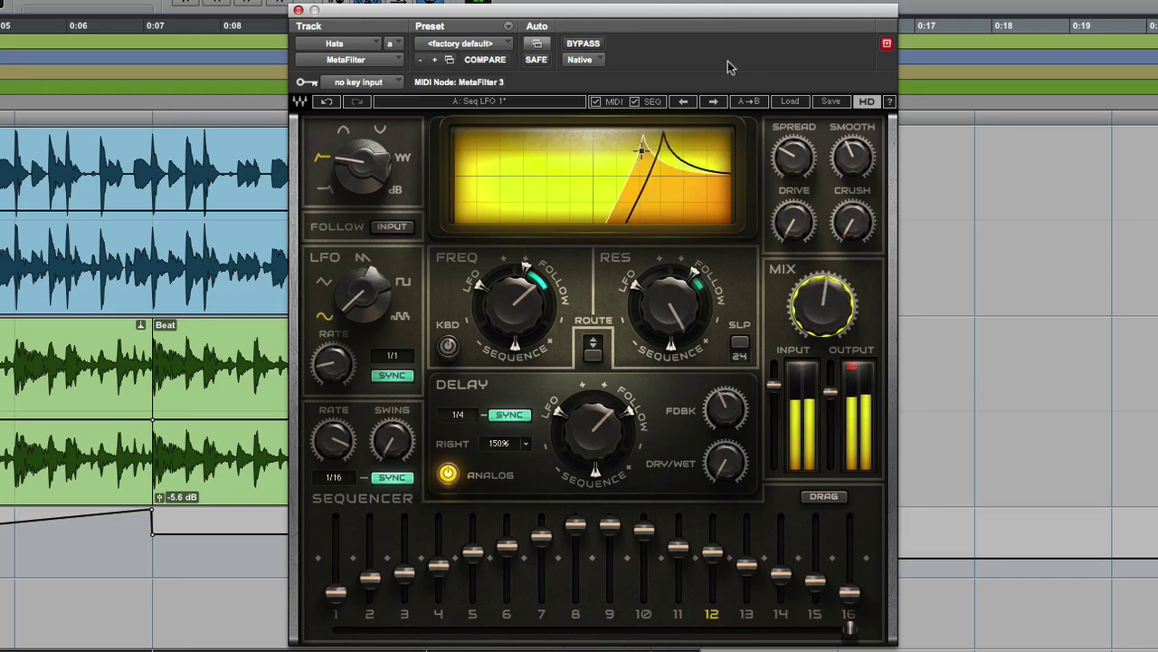
click(603, 48)
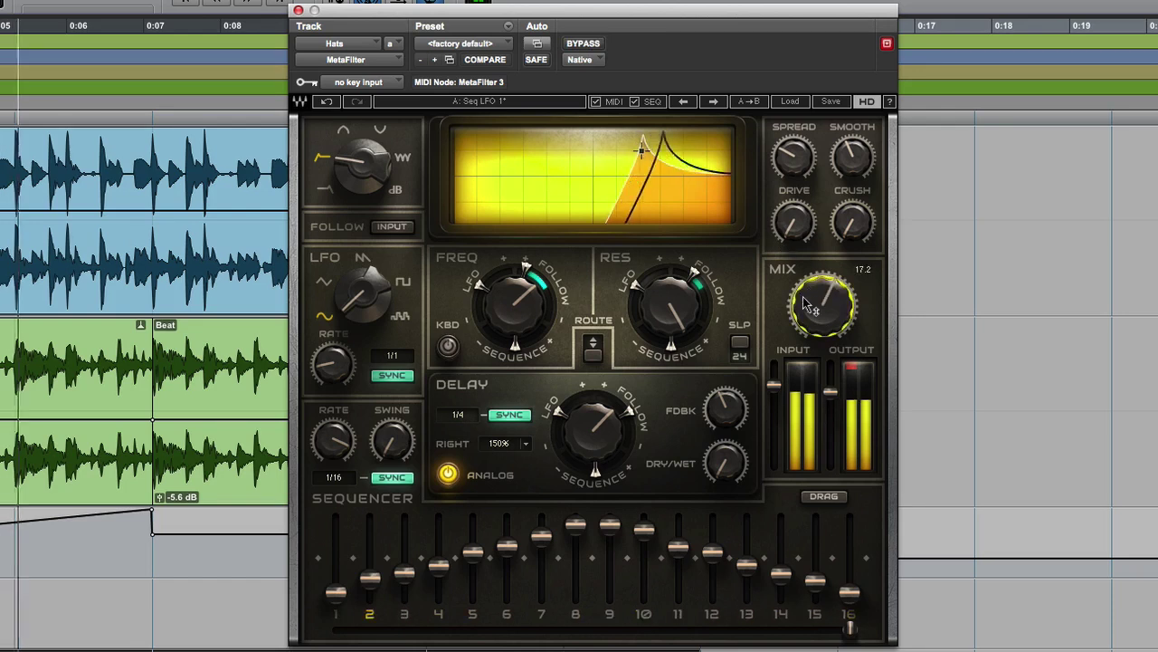
Step: Raise the Hats delay feedback, switch Route to the single up-arrow option, and set the delay Dry/Wet to -13.8
mouse_move(729, 466)
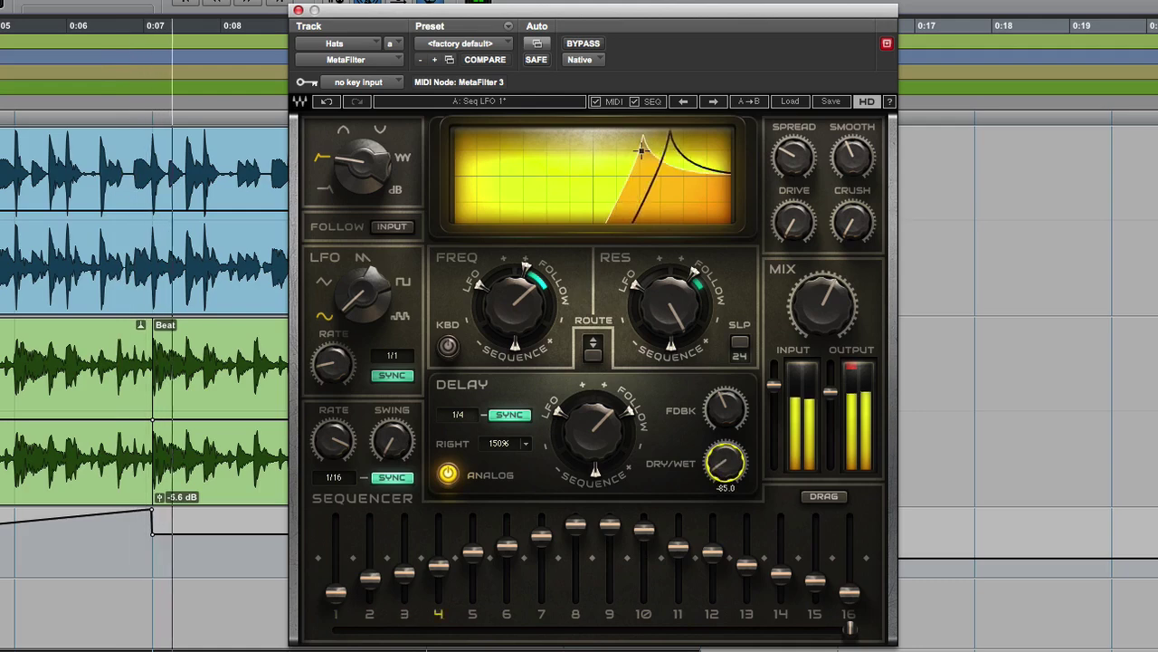
mouse_move(725, 409)
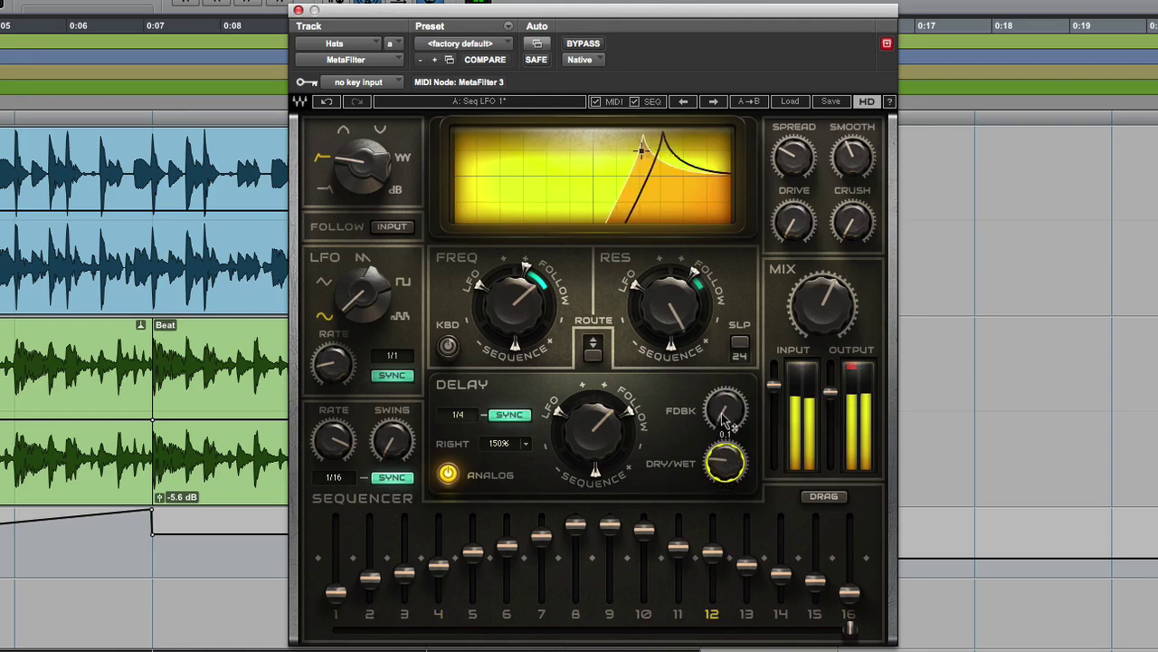
drag(725, 421, 725, 416)
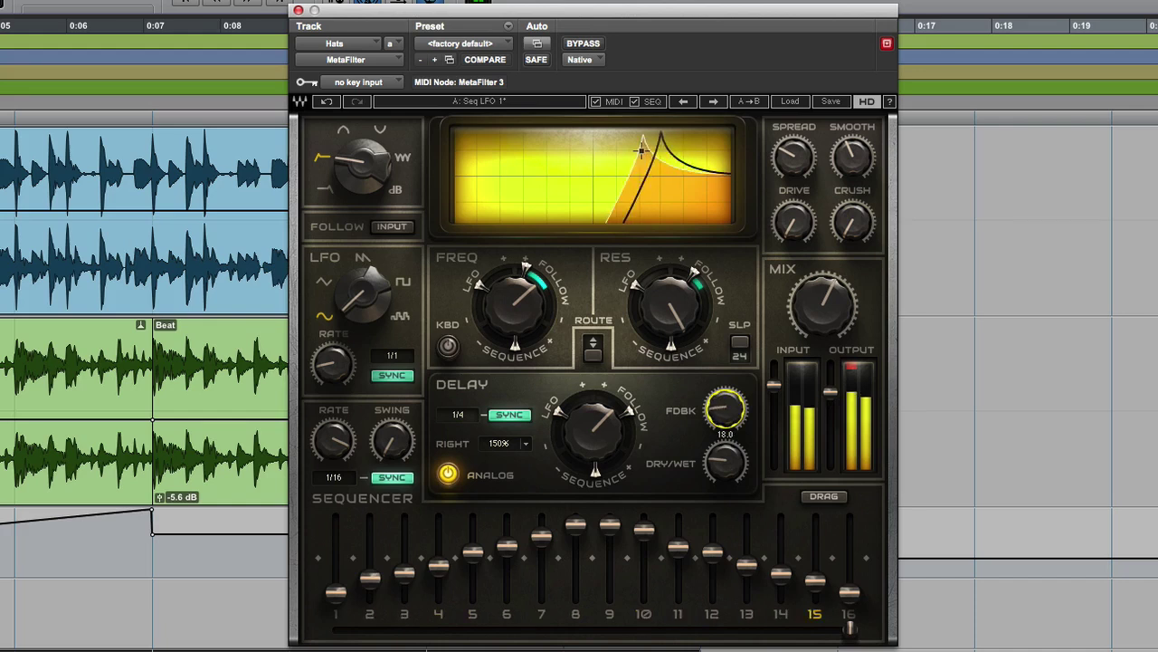
click(594, 345)
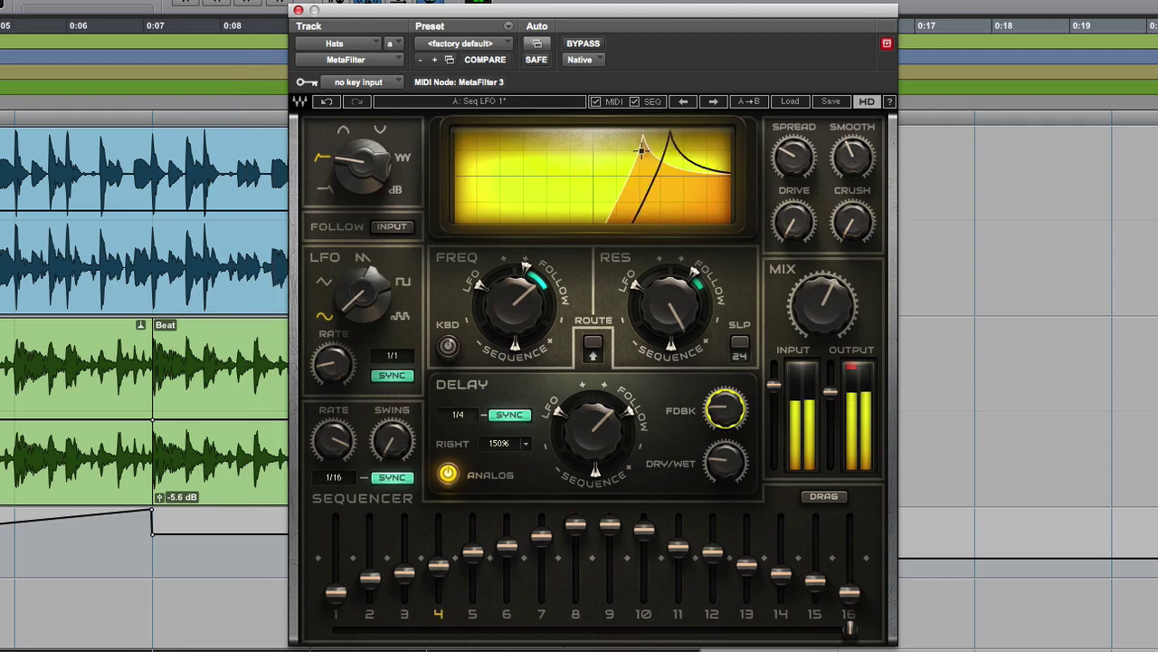
click(725, 462)
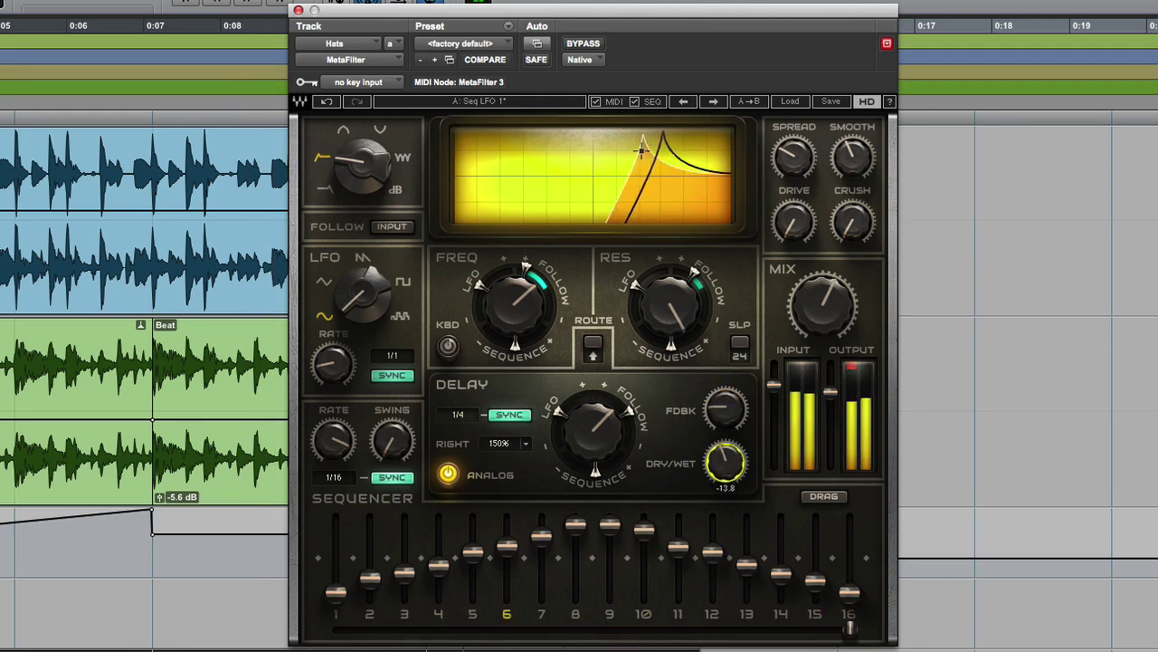